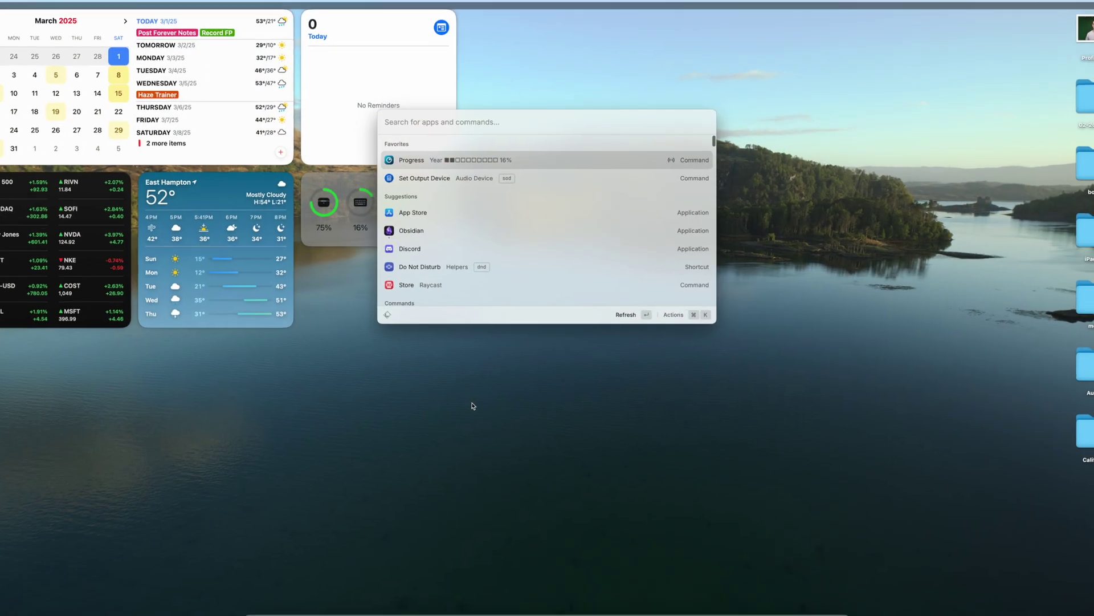
# Step: Open Raycast Settings and review the AI and Cloud Sync pages
pyautogui.press('super+comma')
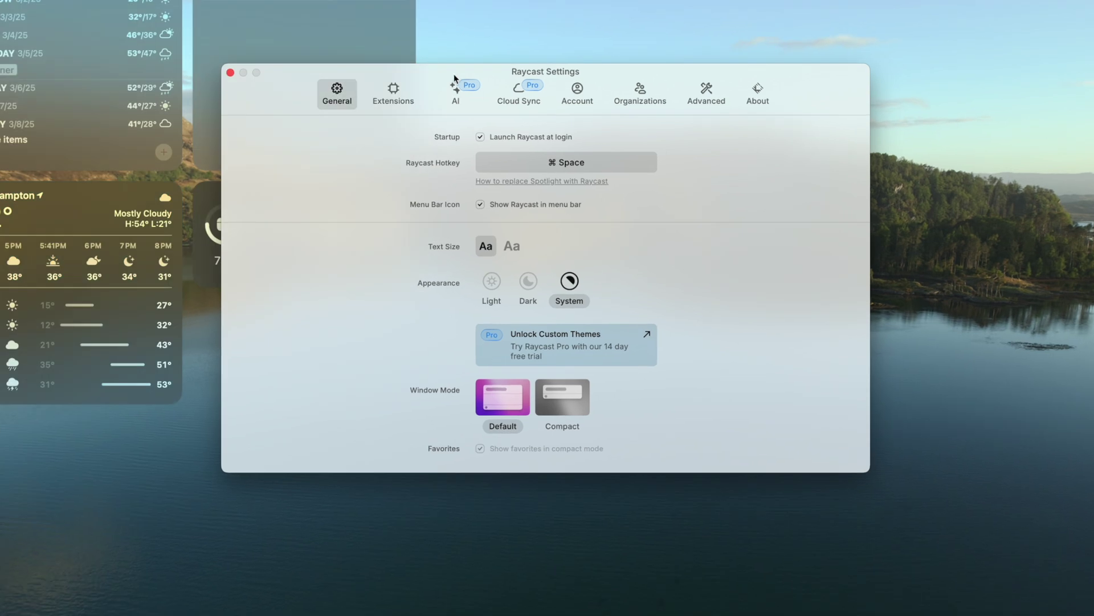
pyautogui.click(455, 95)
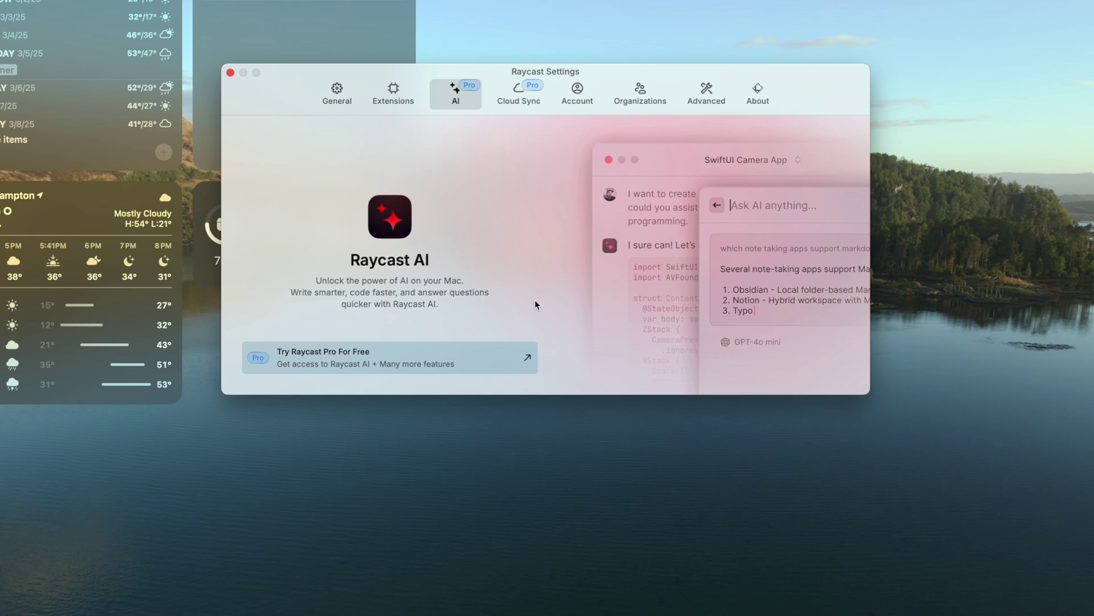
pyautogui.click(531, 102)
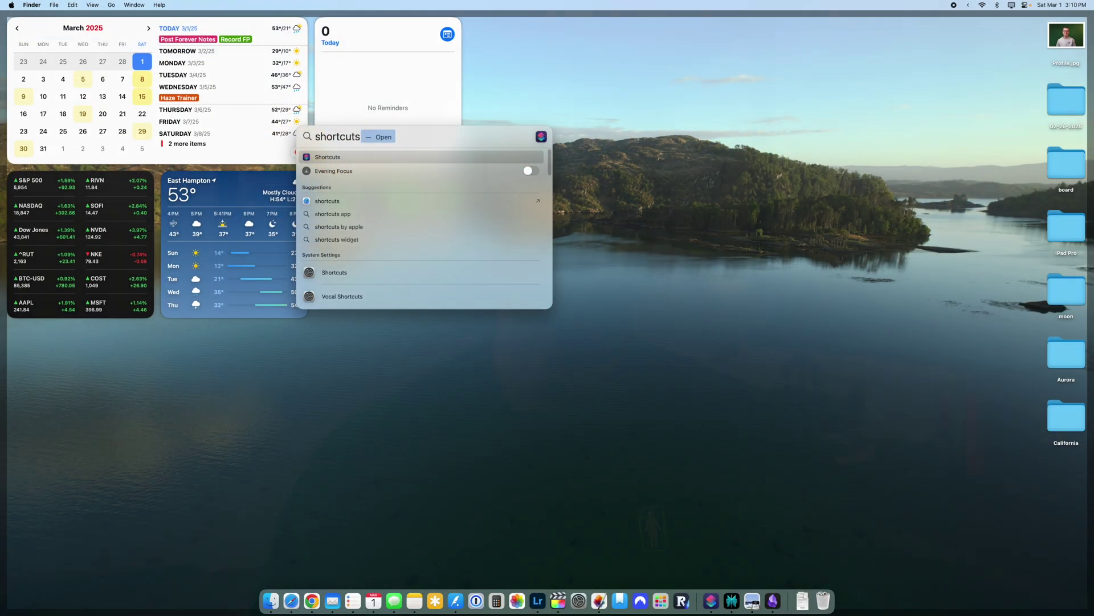
# Step: Search Spotlight for 'today link' to find the Today Link shortcut
pyautogui.press('BackSpace')
pyautogui.press('BackSpace')
pyautogui.press('BackSpace')
pyautogui.press('BackSpace')
pyautogui.press('BackSpace')
pyautogui.press('BackSpace')
pyautogui.press('BackSpace')
pyautogui.press('BackSpace')
pyautogui.press('BackSpace')
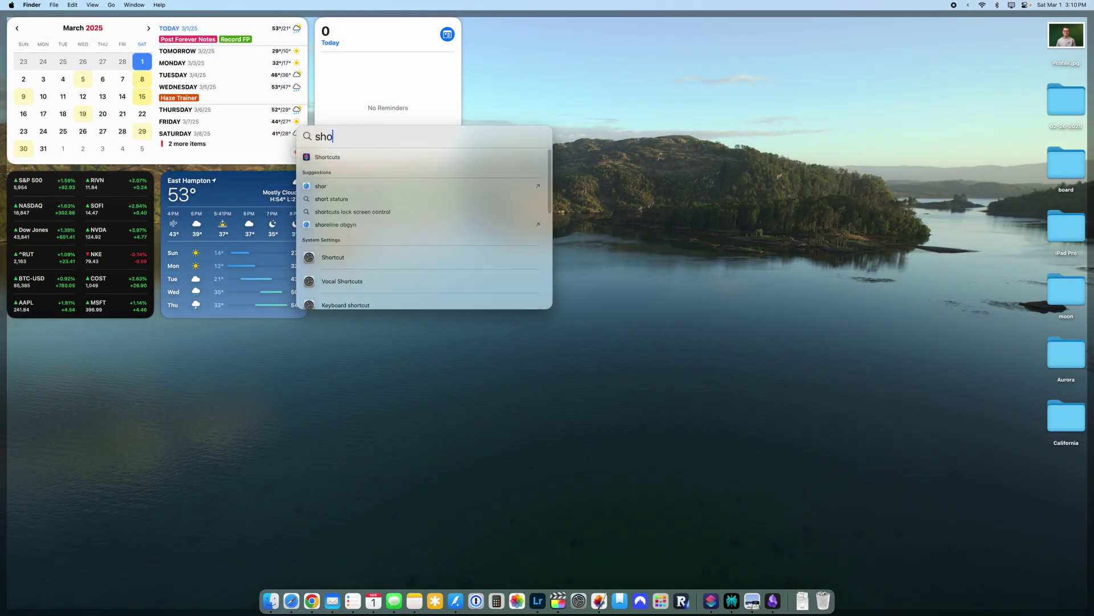
pyautogui.write('today ')
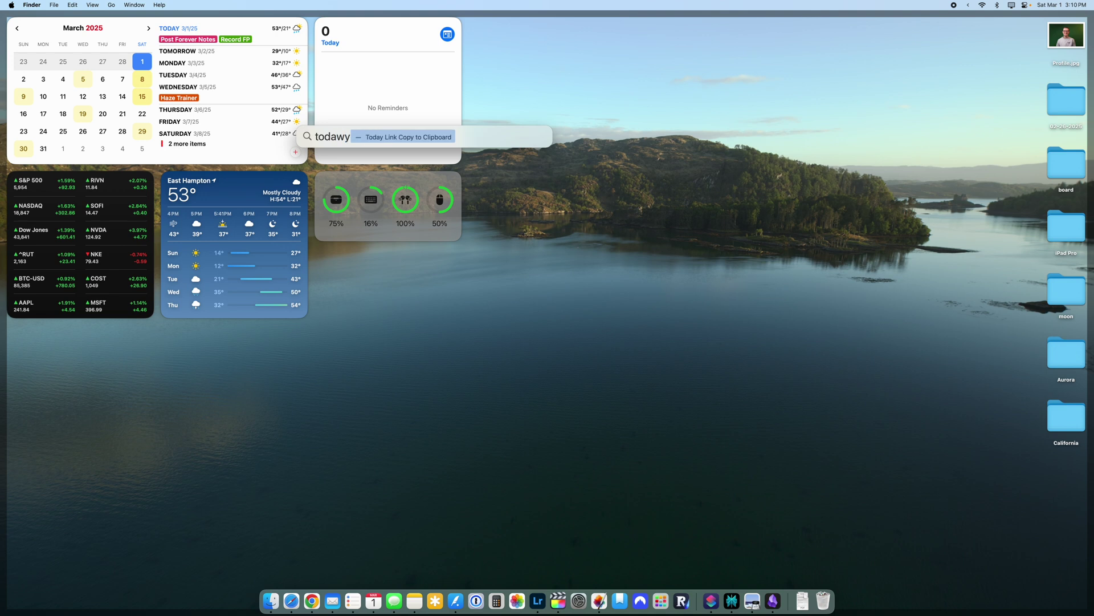
pyautogui.write('link')
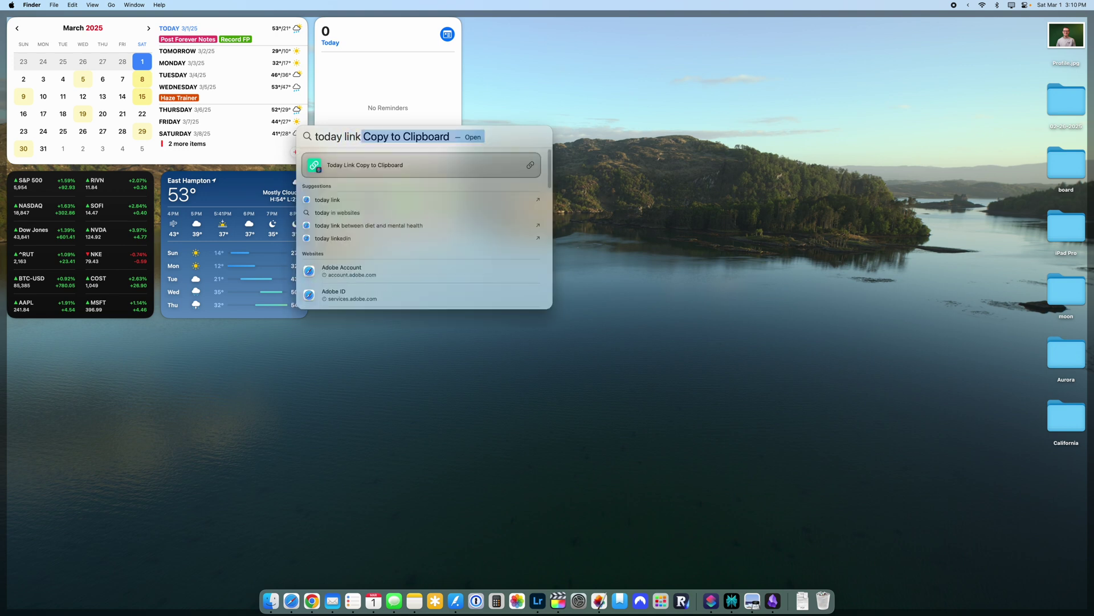
pyautogui.press('BackSpace')
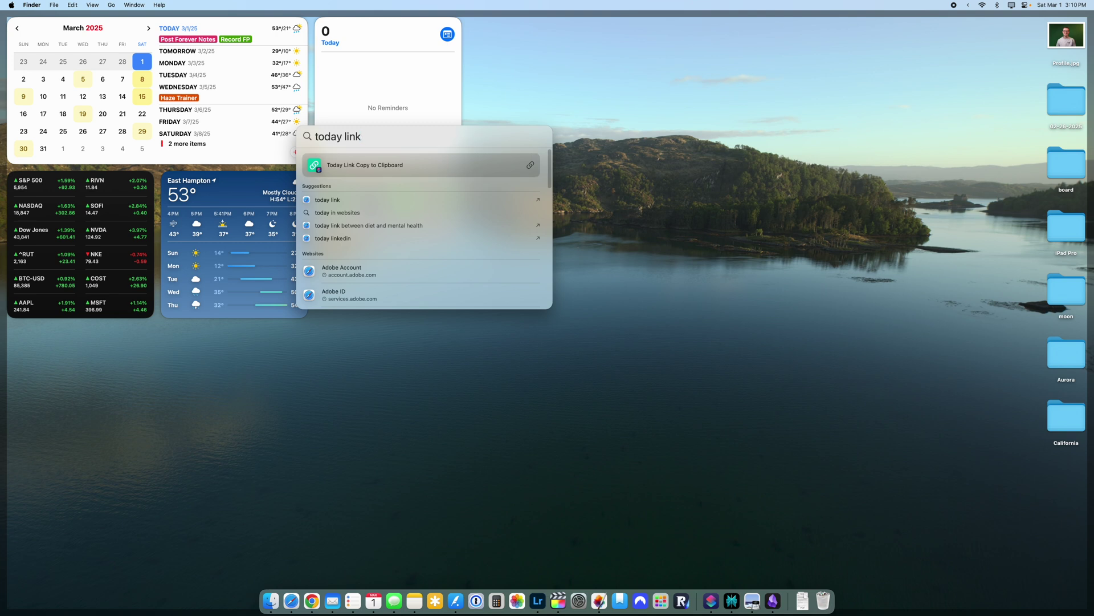
# Step: Search Spotlight for 'auto lock', then enter the calculation 987-412
pyautogui.press('BackSpace')
pyautogui.press('BackSpace')
pyautogui.press('BackSpace')
pyautogui.press('BackSpace')
pyautogui.press('BackSpace')
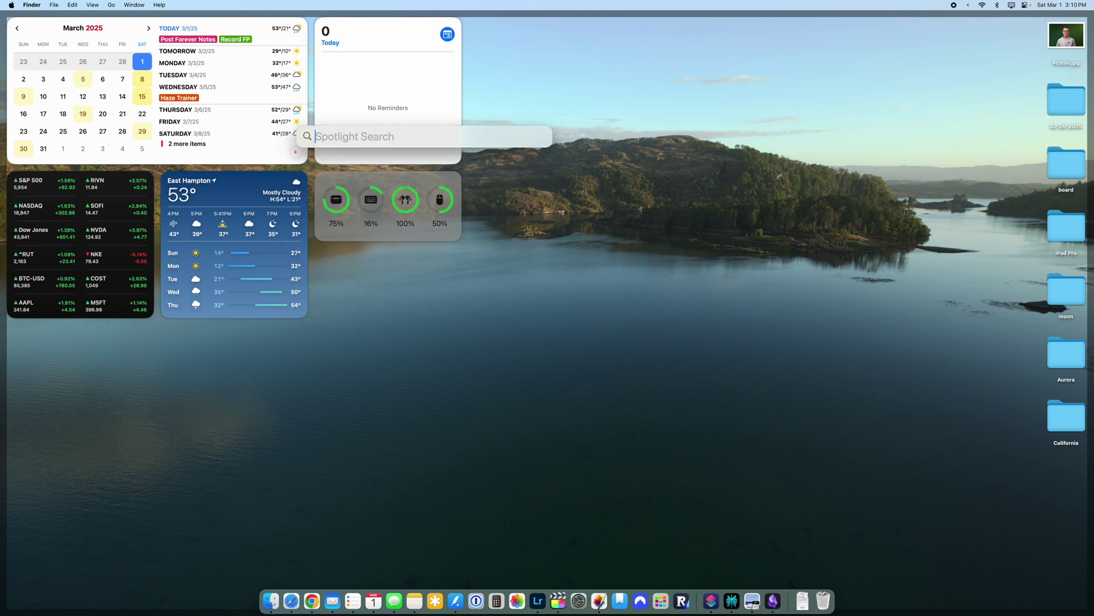
pyautogui.write('auto')
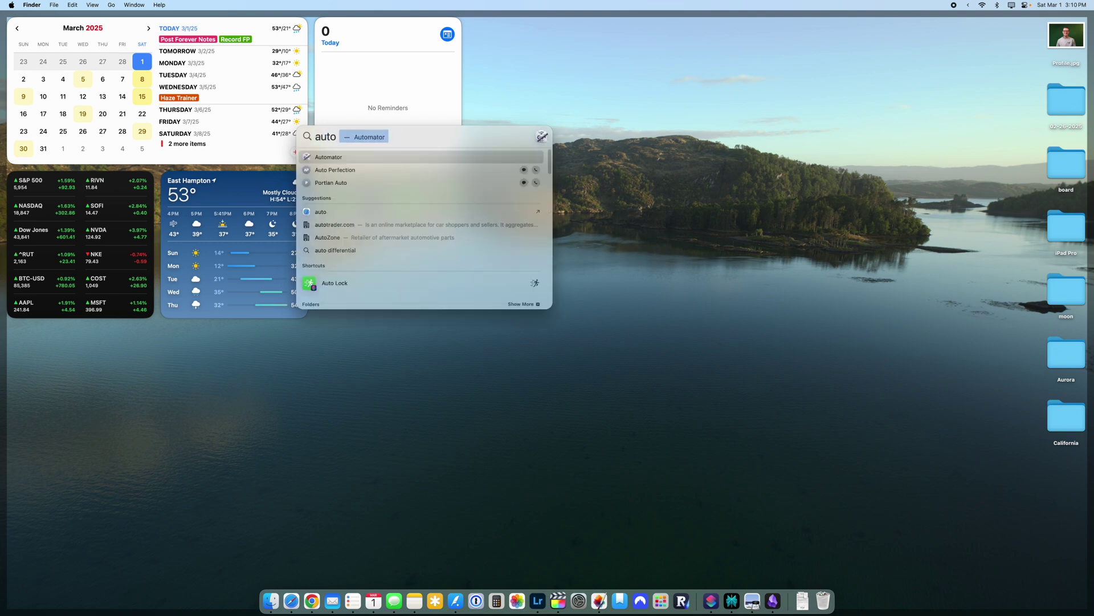
pyautogui.write(' lock')
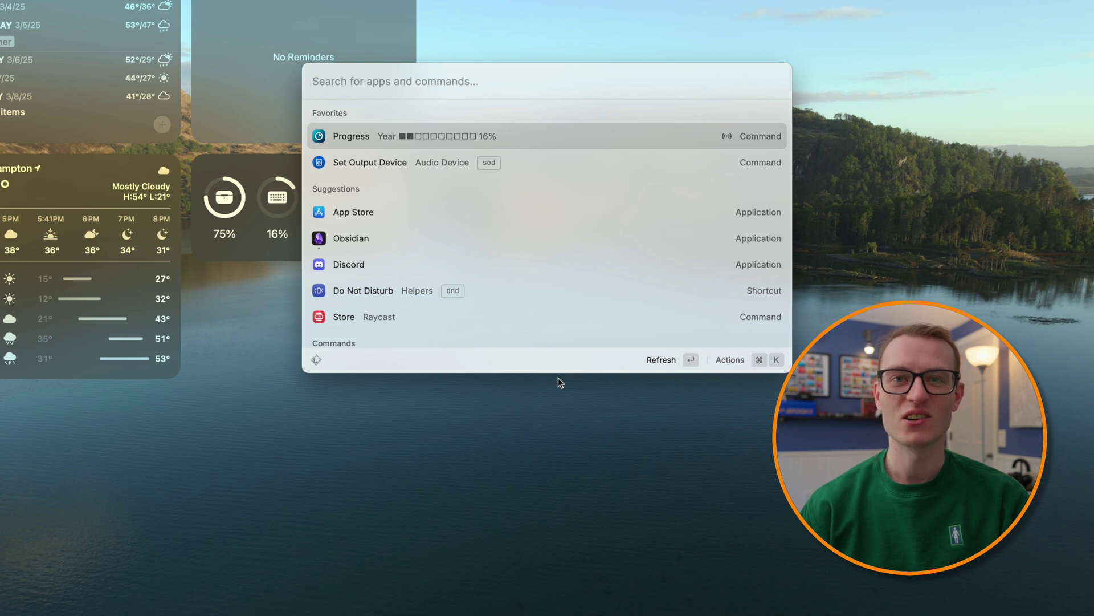
pyautogui.write('987-412')
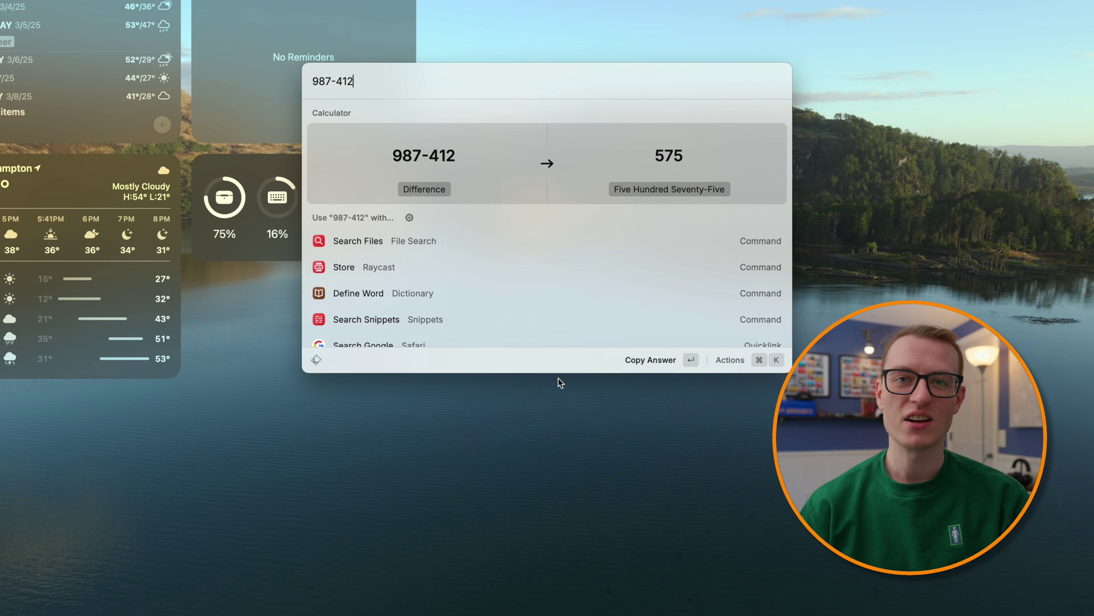
# Step: Reopen Raycast with the result 575 and convert 575 mm to inches (22.6377952756)
pyautogui.press('Return')
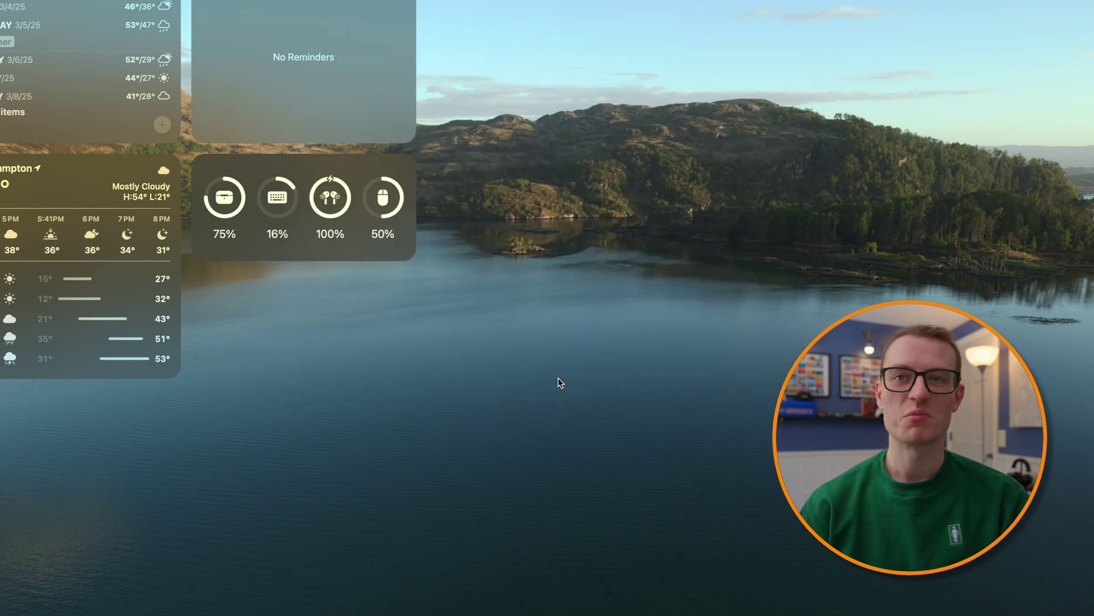
pyautogui.hotkey('alt', 'space')
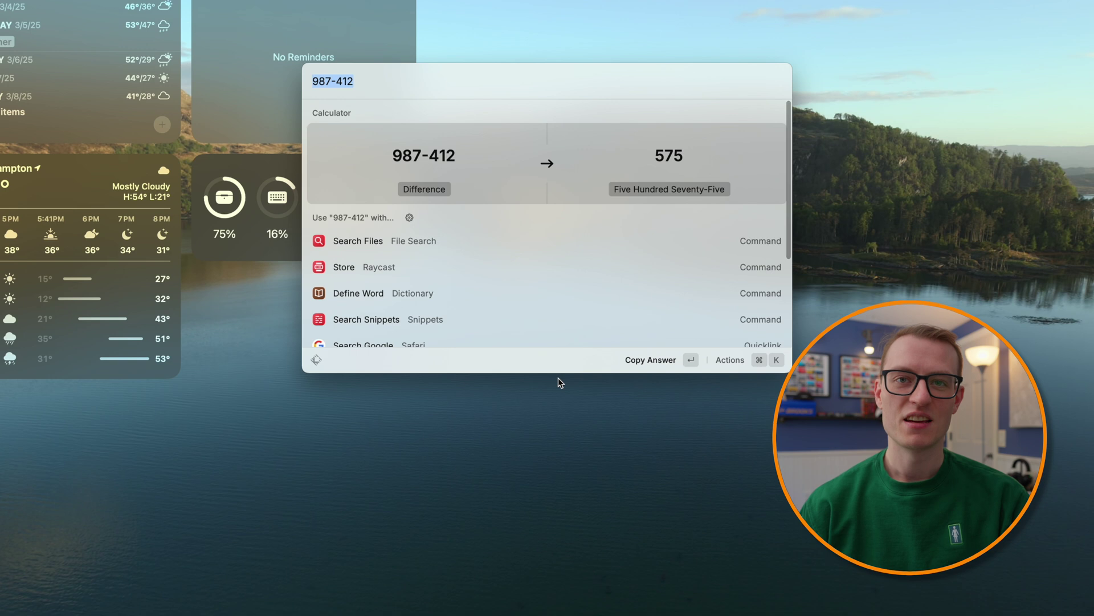
pyautogui.write('575')
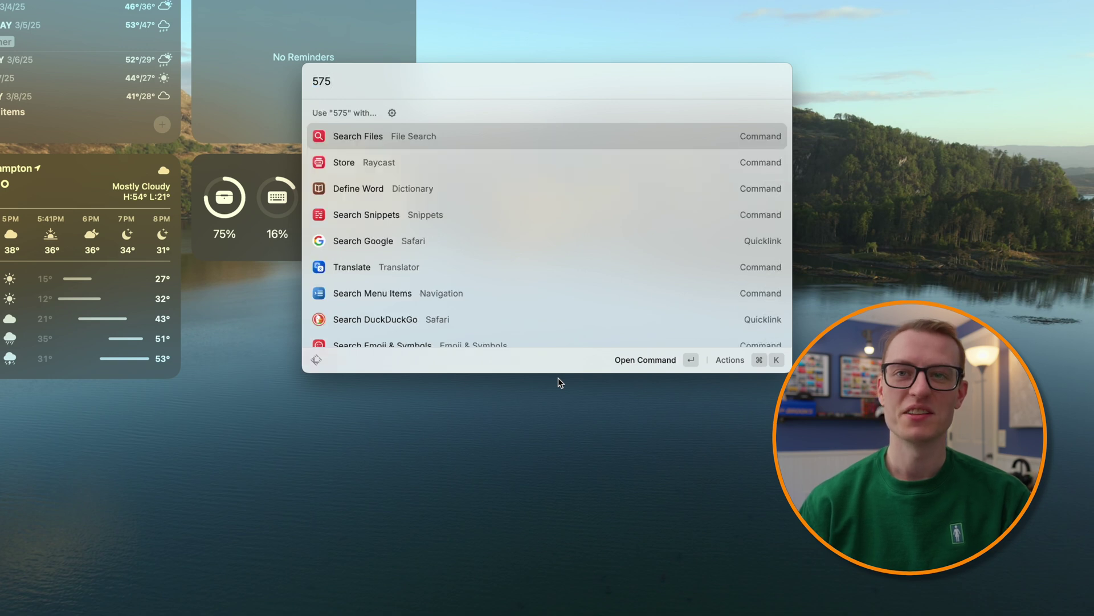
pyautogui.write('m')
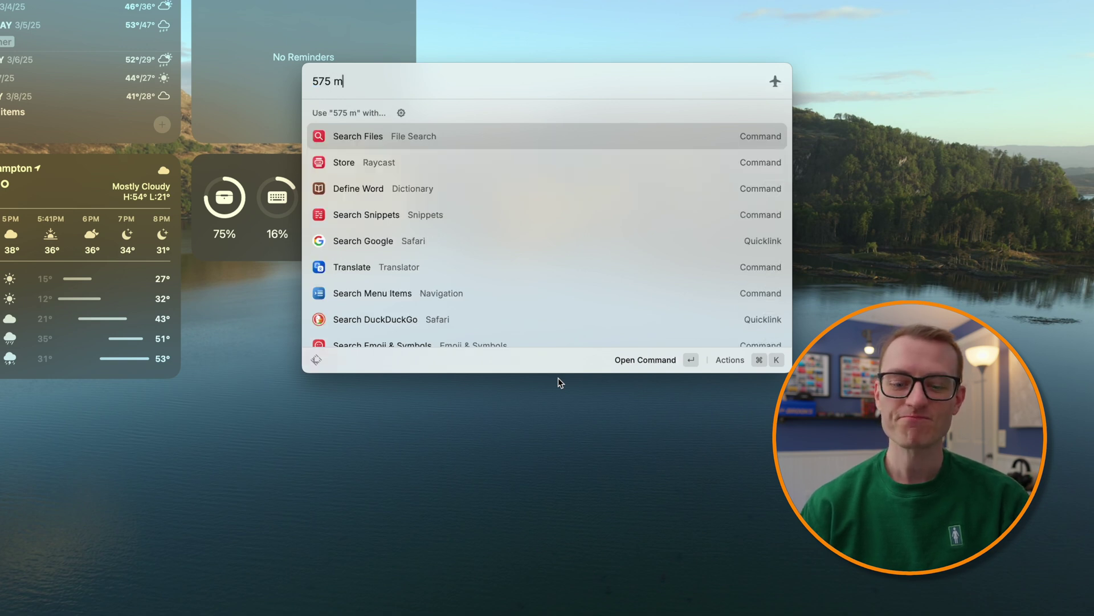
pyautogui.write('m to inches')
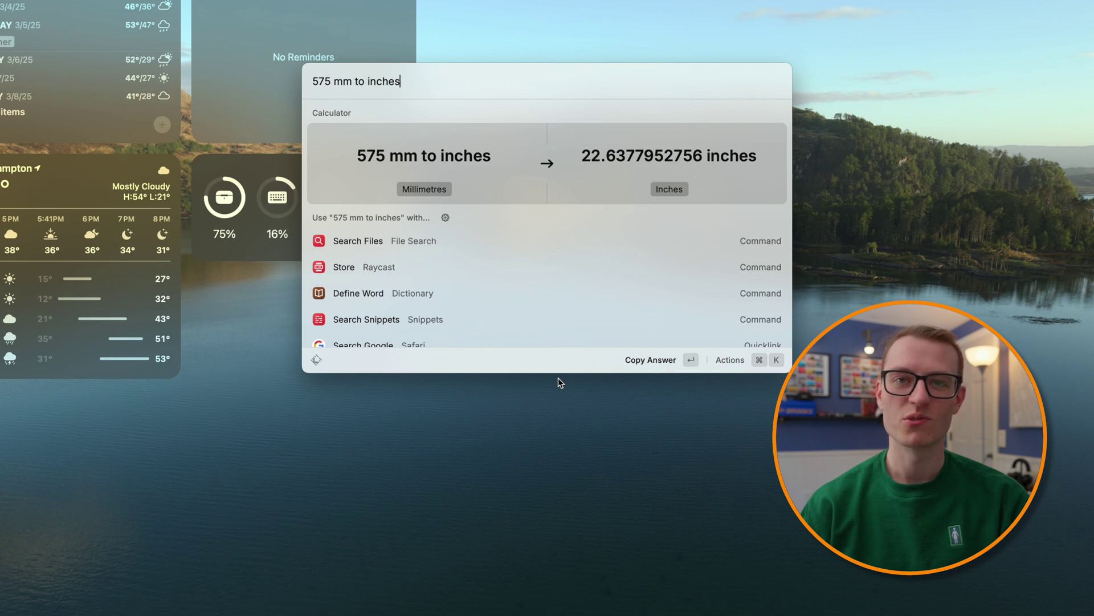
pyautogui.press('Escape')
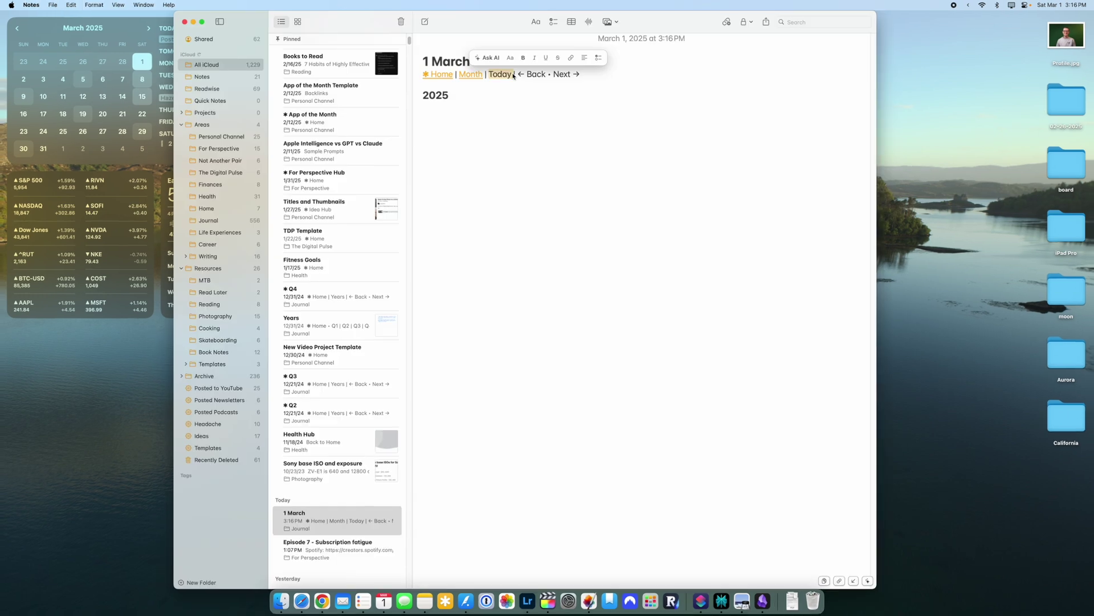
# Step: Link the word Today to the pasted shortcuts:// URL
pyautogui.press('super+v')
pyautogui.press('Return')
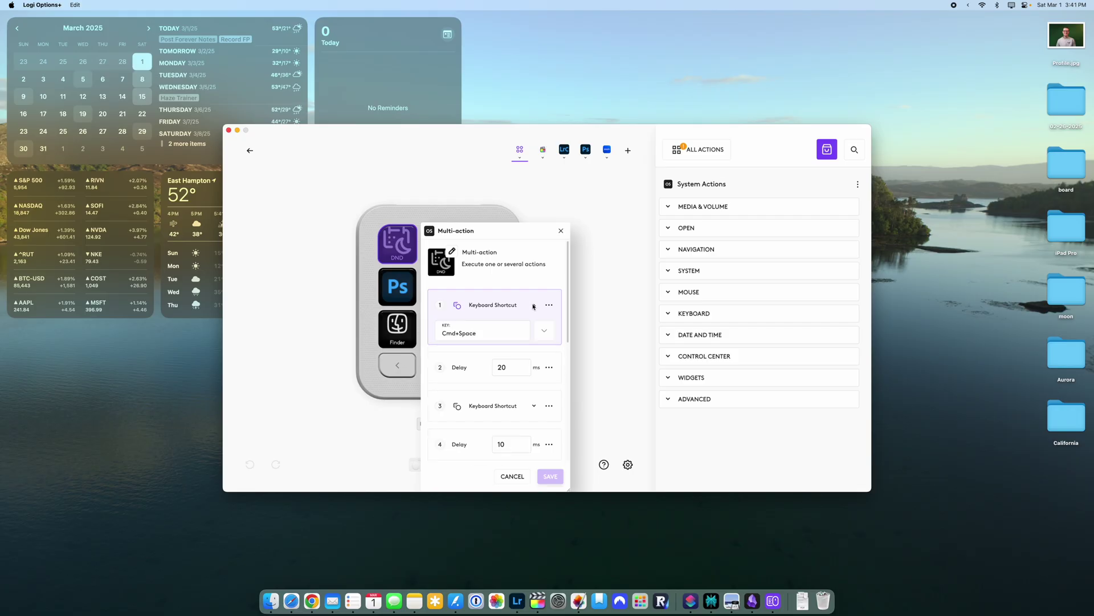
# Step: Shorten the step 4 and step 6 multi-action delays to 5 ms
pyautogui.scroll(-1, 533, 309)
pyautogui.scroll(-2, 532, 322)
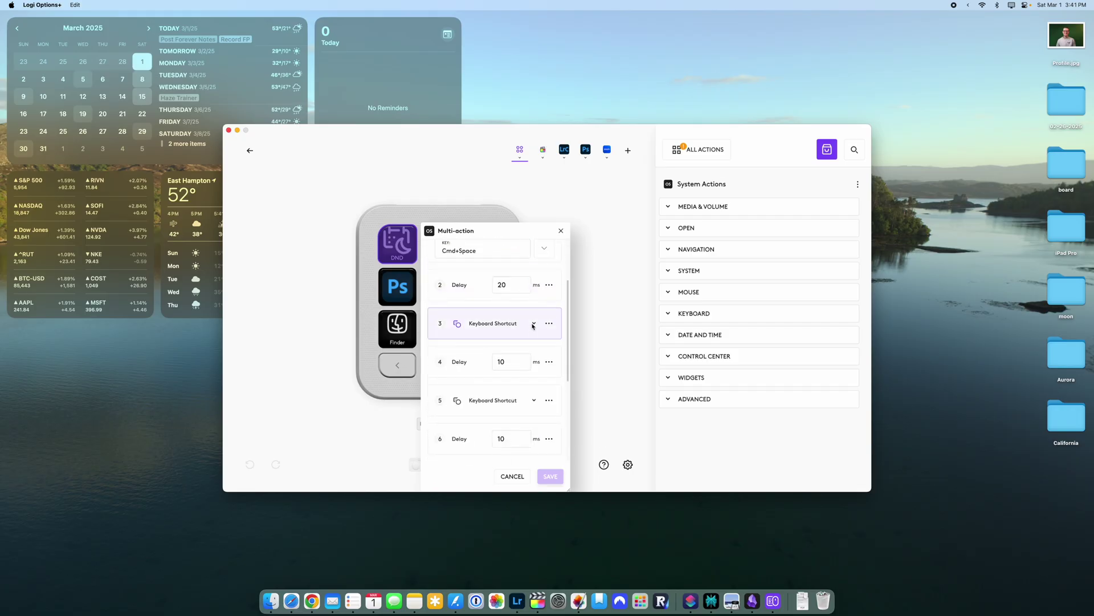
pyautogui.click(533, 324)
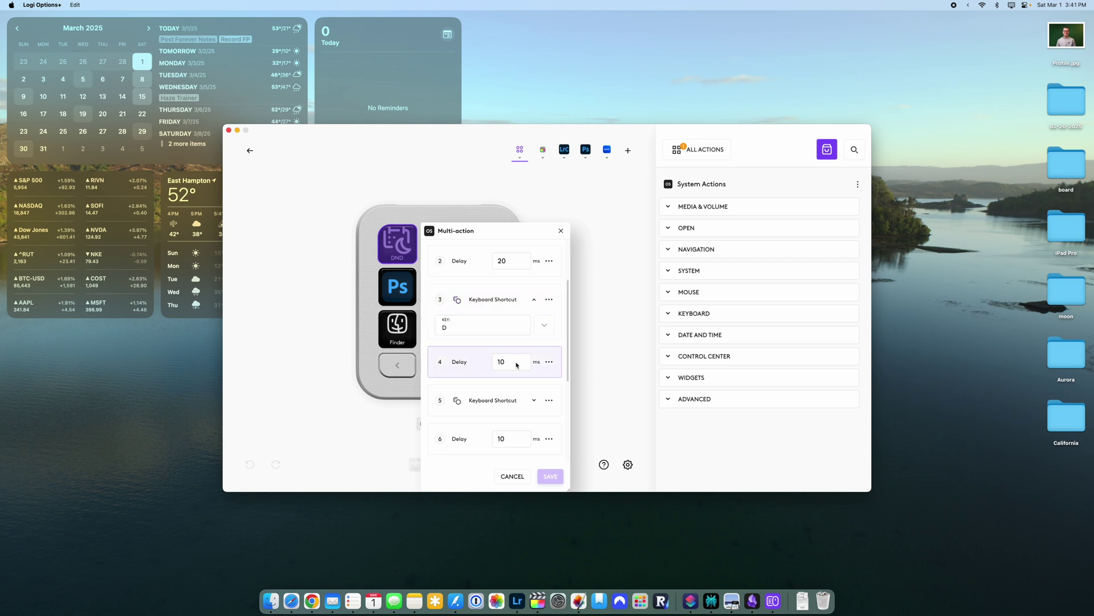
pyautogui.press('BackSpace')
pyautogui.press('BackSpace')
pyautogui.write('5')
pyautogui.scroll(-4, 525, 347)
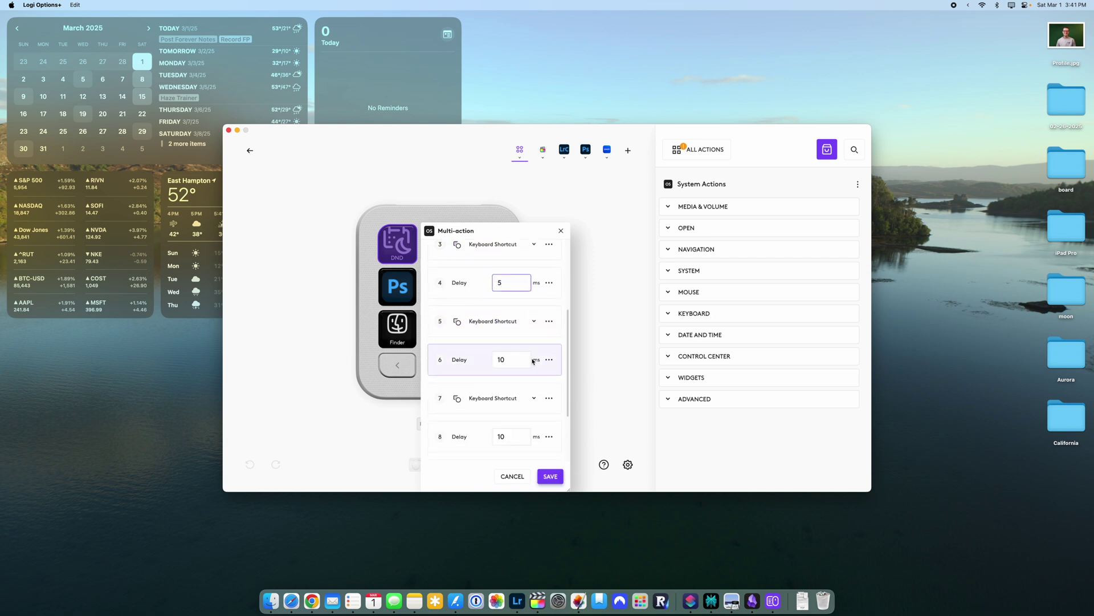
pyautogui.press('Tab')
pyautogui.click(501, 339)
pyautogui.press('BackSpace')
pyautogui.press('BackSpace')
pyautogui.write('5')
# Step: Set the step 8 delay to 5 ms, save the multi-action and close its editor
pyautogui.click(534, 355)
pyautogui.click(522, 352)
pyautogui.press('BackSpace')
pyautogui.press('BackSpace')
pyautogui.write('5')
pyautogui.click(534, 389)
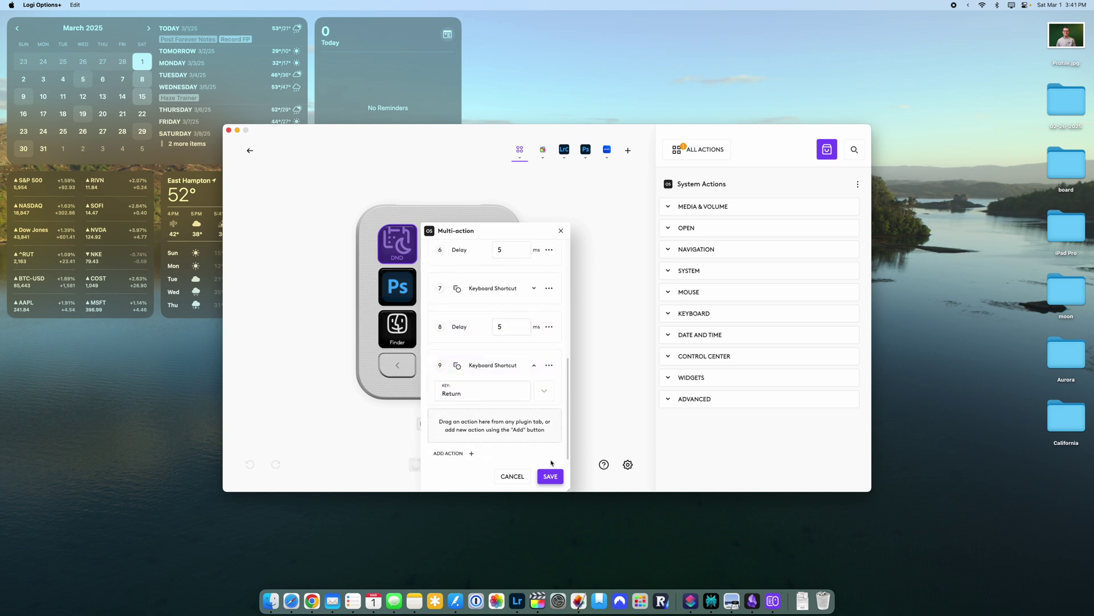
pyautogui.click(558, 478)
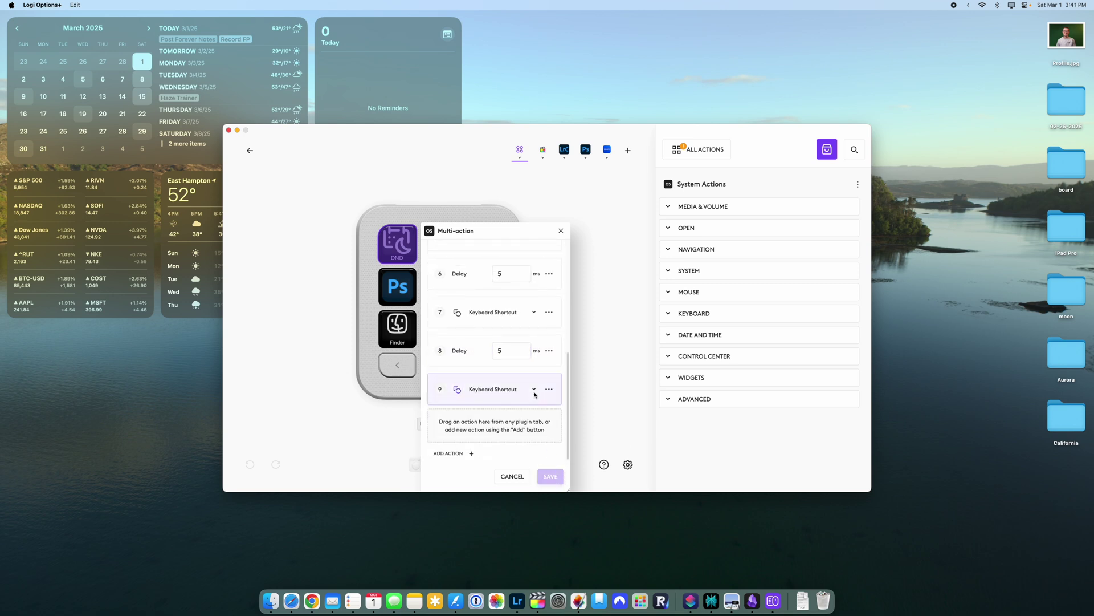
pyautogui.click(561, 230)
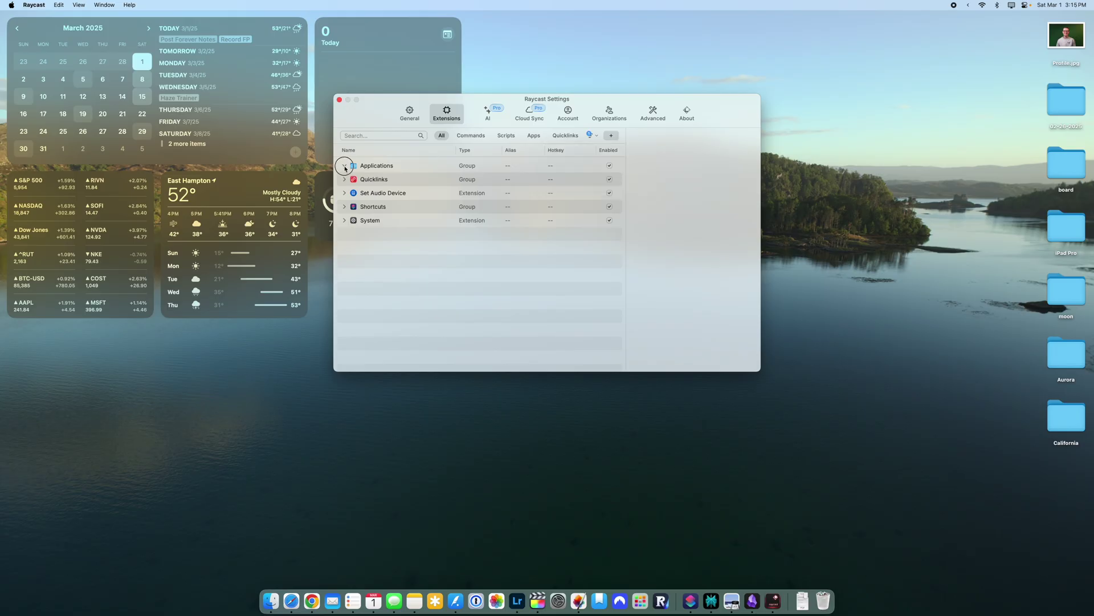
# Step: Expand the Applications and Shortcuts extension groups to show aliases, hotkeys and shortcuts
pyautogui.click(344, 166)
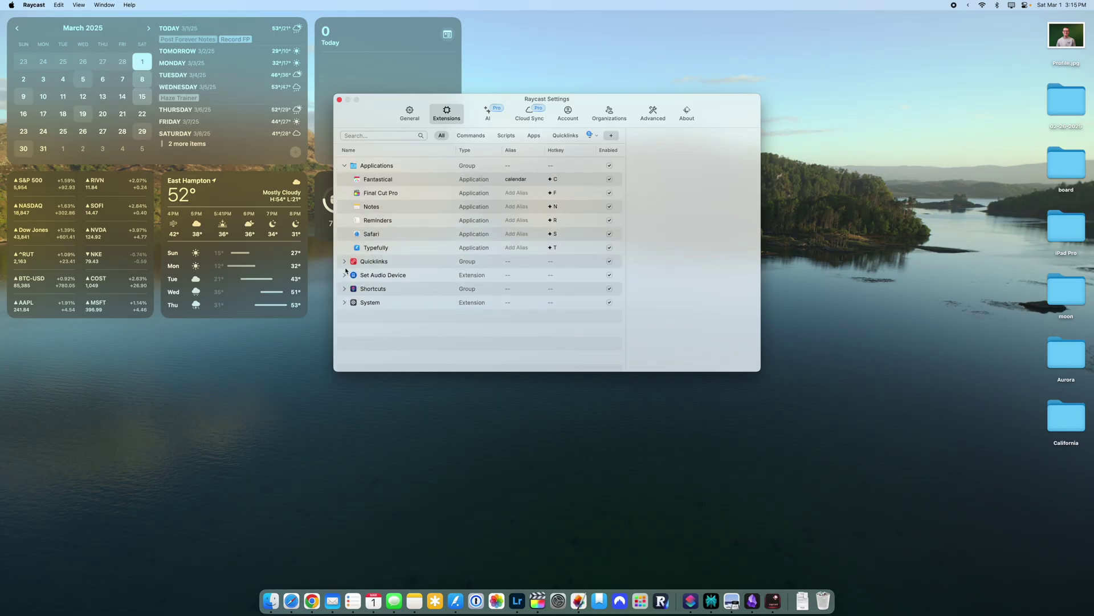
pyautogui.click(344, 289)
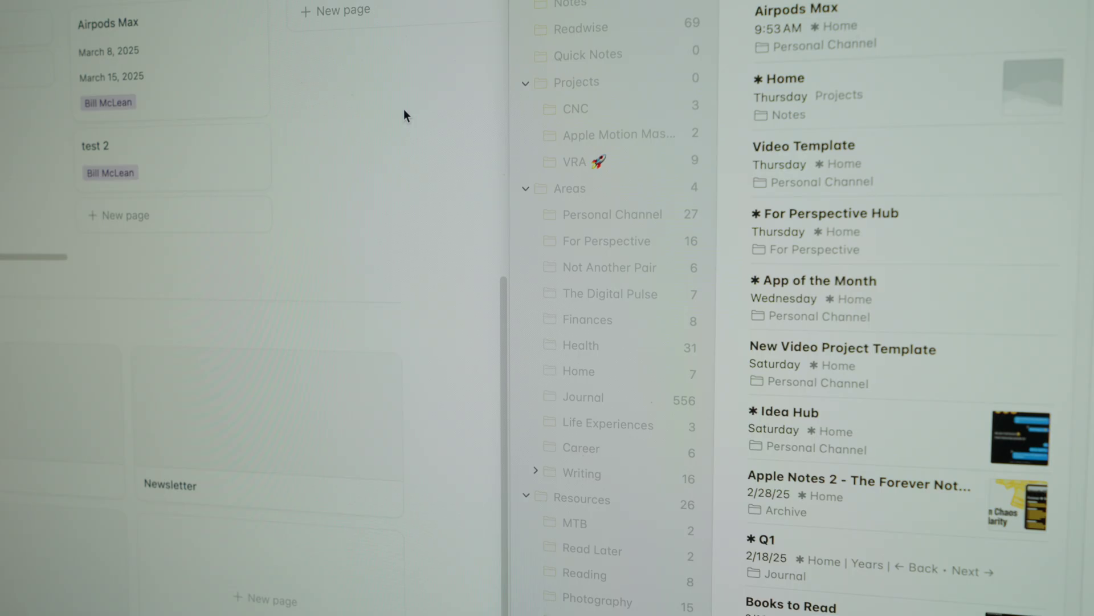
# Step: Use Create Draft Tweet to make an unscheduled draft 'this is a demonstration of typefully raycast'
pyautogui.hotkey('alt', 'space')
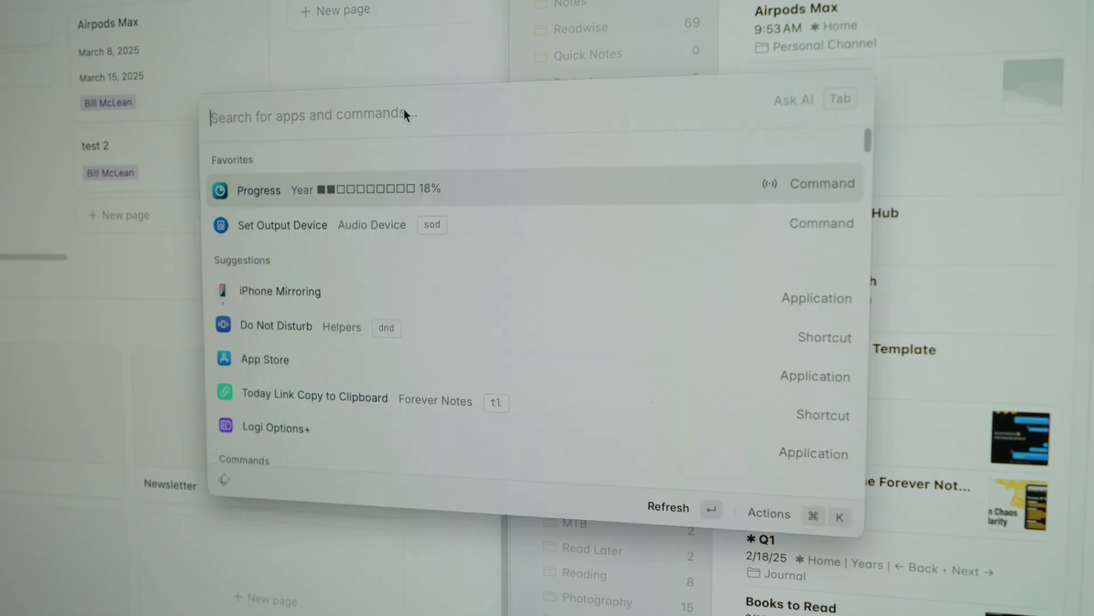
pyautogui.write('type')
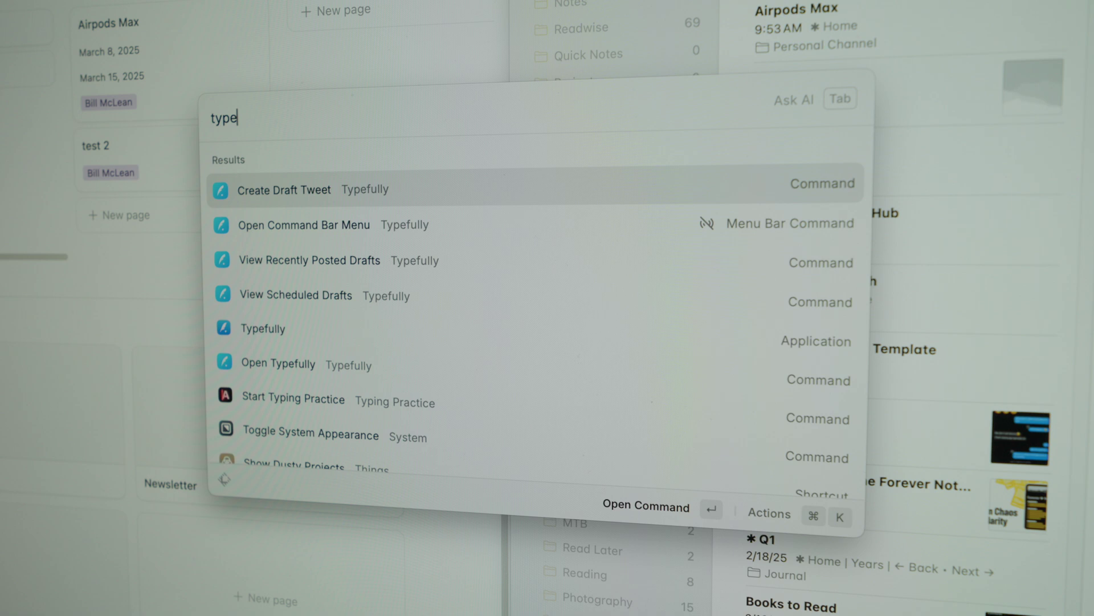
pyautogui.press('Return')
pyautogui.write('this is.a')
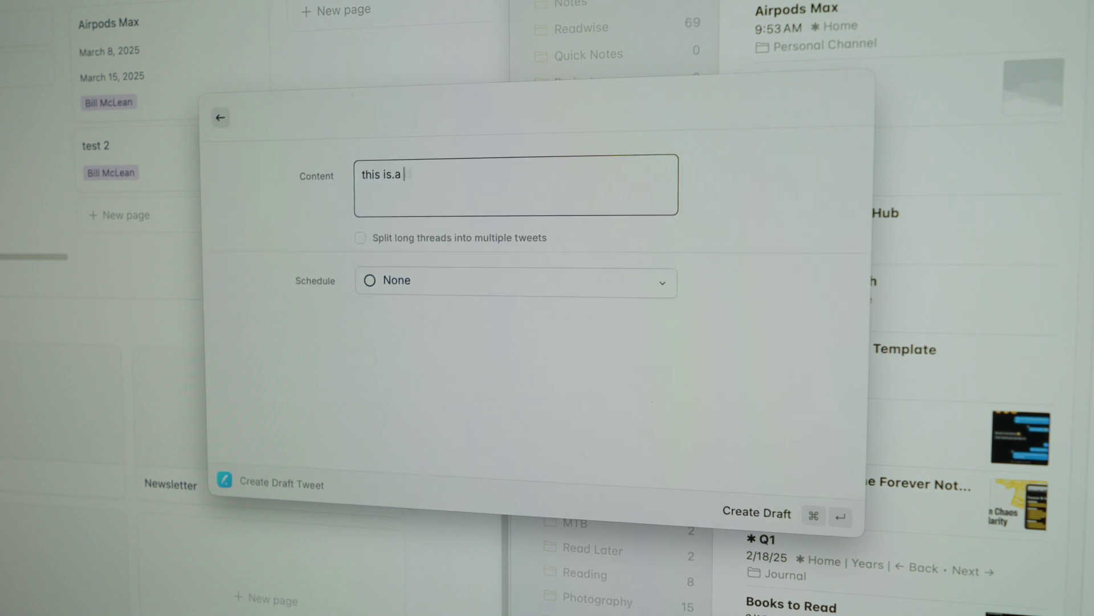
pyautogui.write(' a demonst')
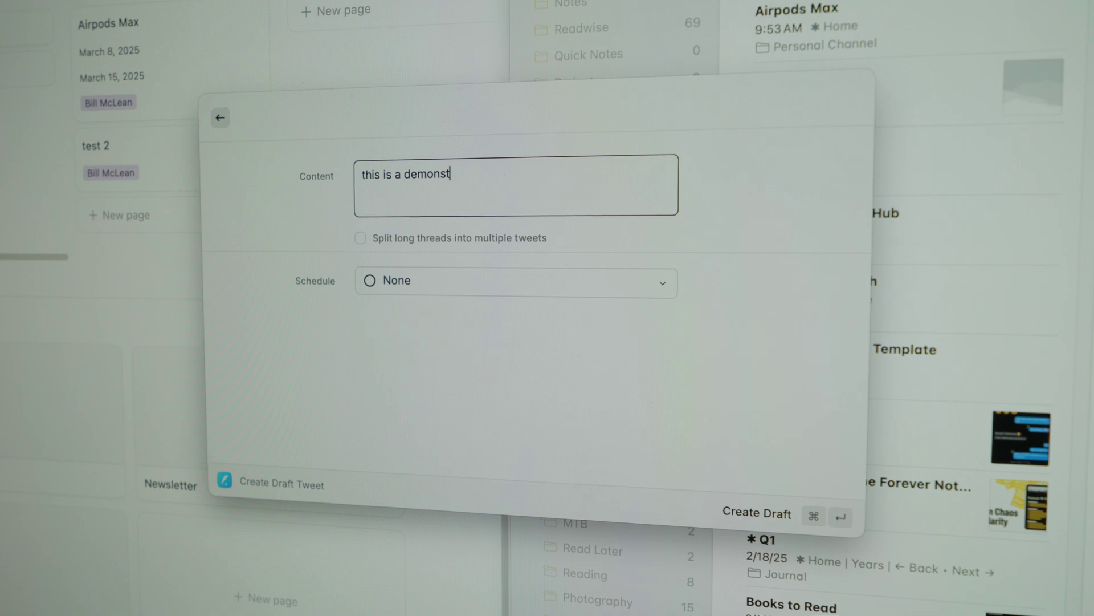
pyautogui.write('ration of typefully raycast')
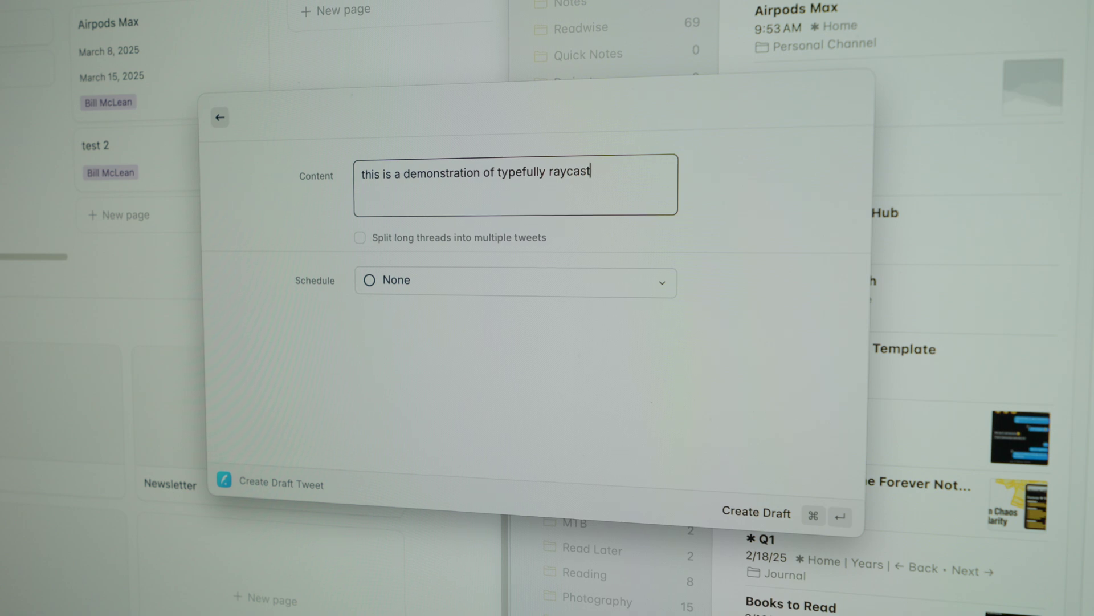
pyautogui.click(502, 274)
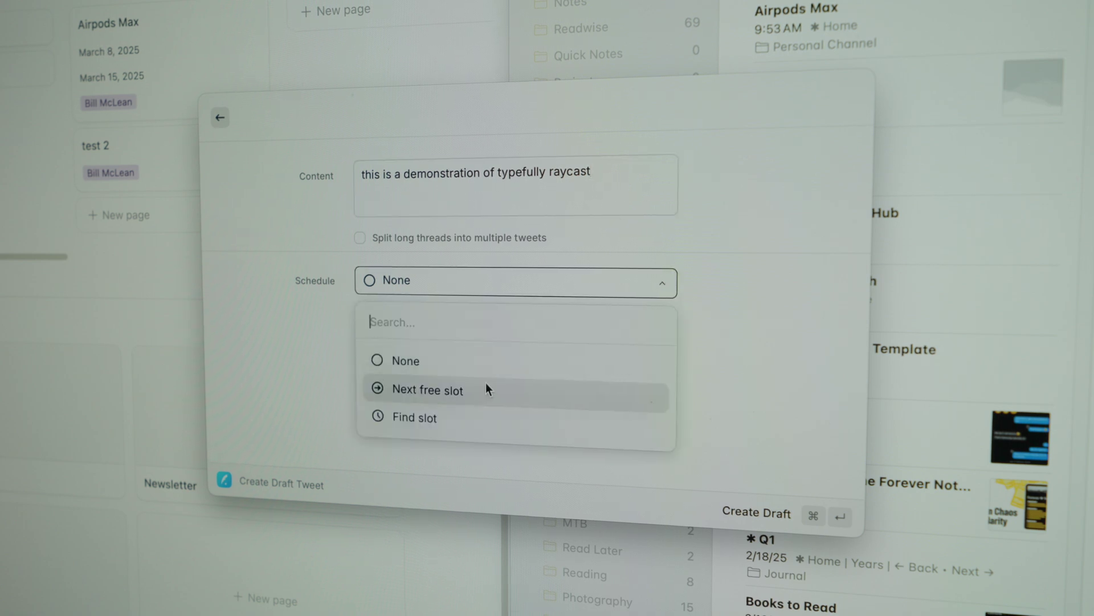
pyautogui.click(549, 475)
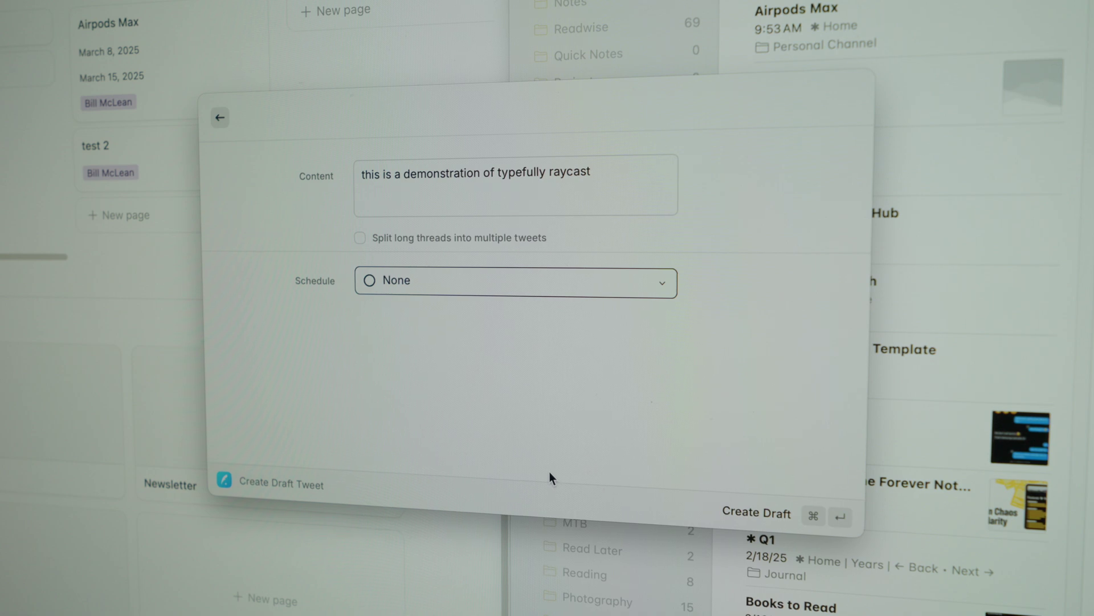
pyautogui.press('super+Return')
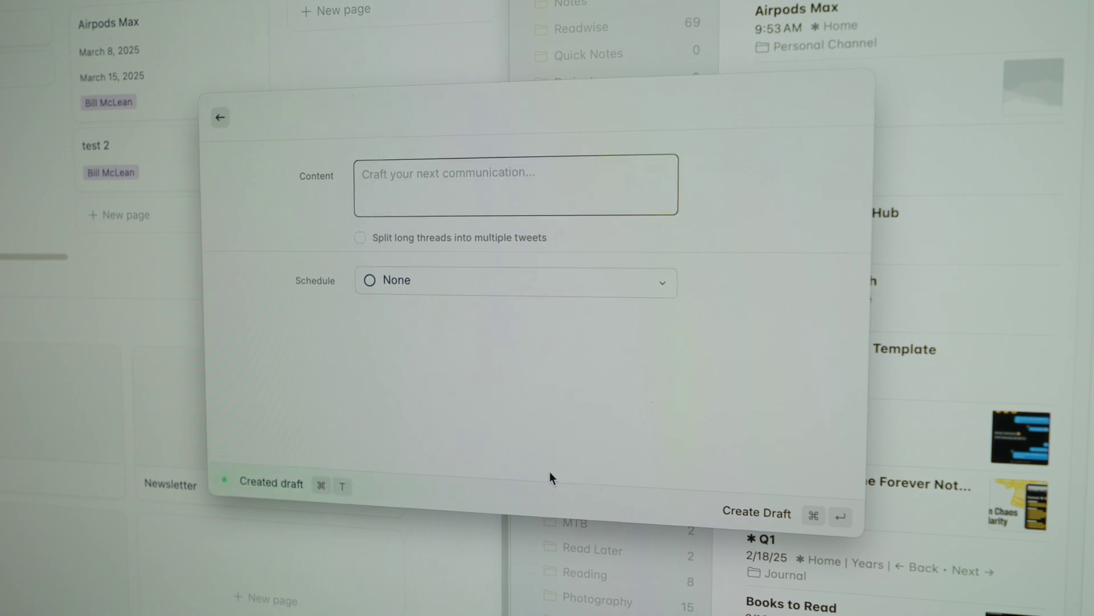
pyautogui.press('Escape')
# Step: In Typefully, insert 'in' before 'raycast' and enable Threads and Bluesky posting
pyautogui.press('super+t')
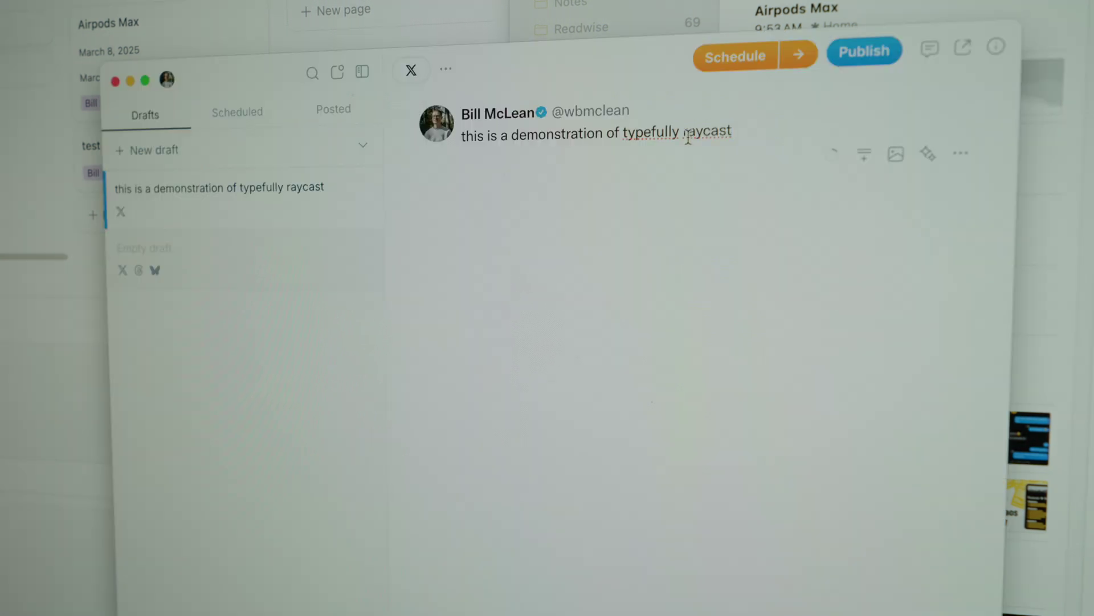
pyautogui.write('in')
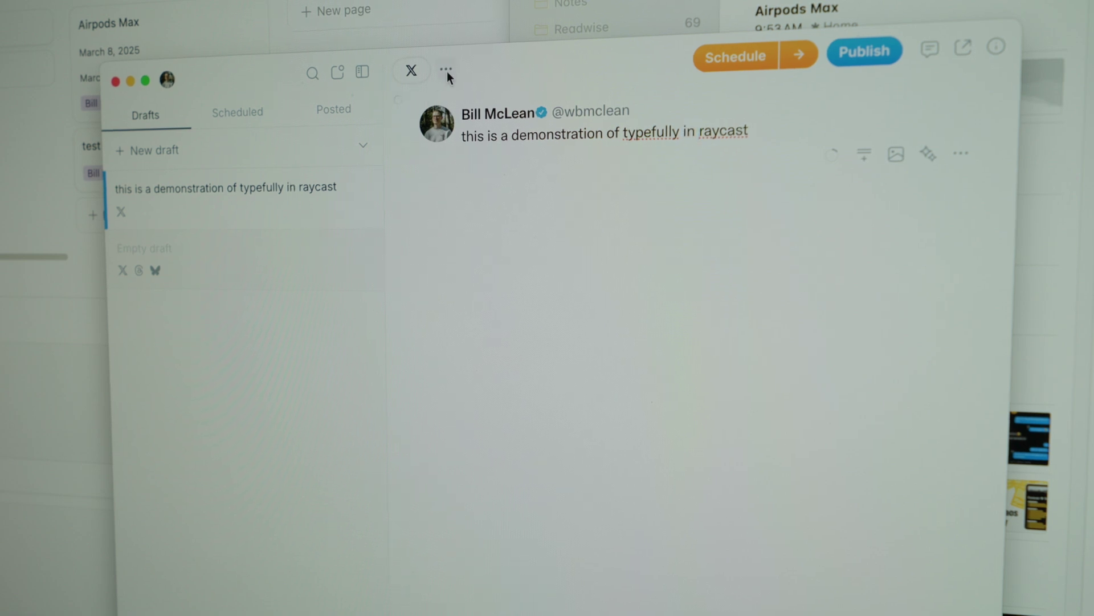
pyautogui.click(447, 70)
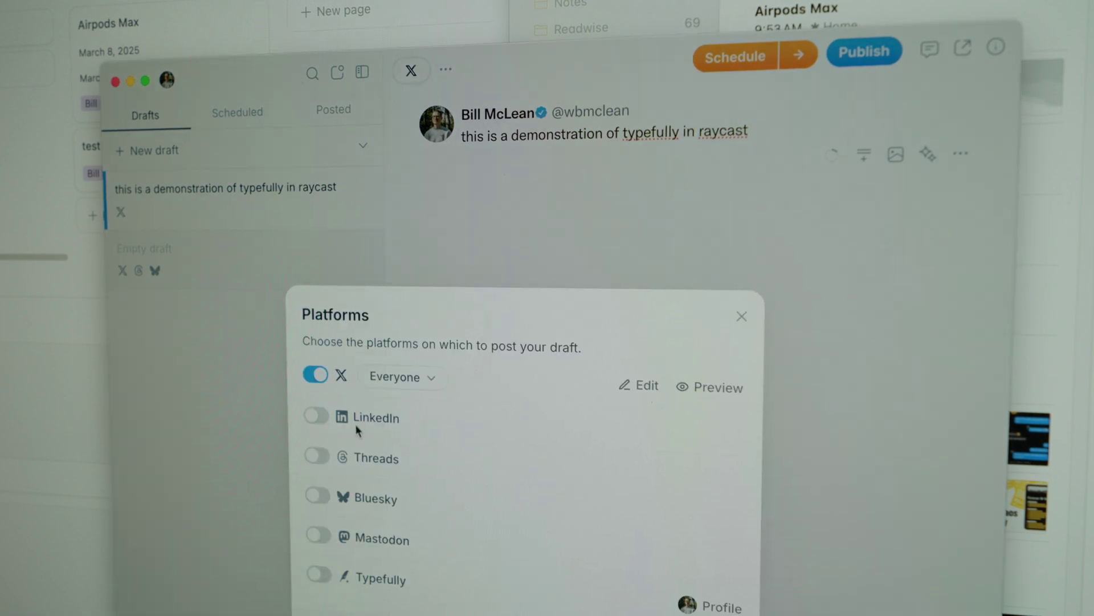
pyautogui.click(317, 456)
pyautogui.click(317, 495)
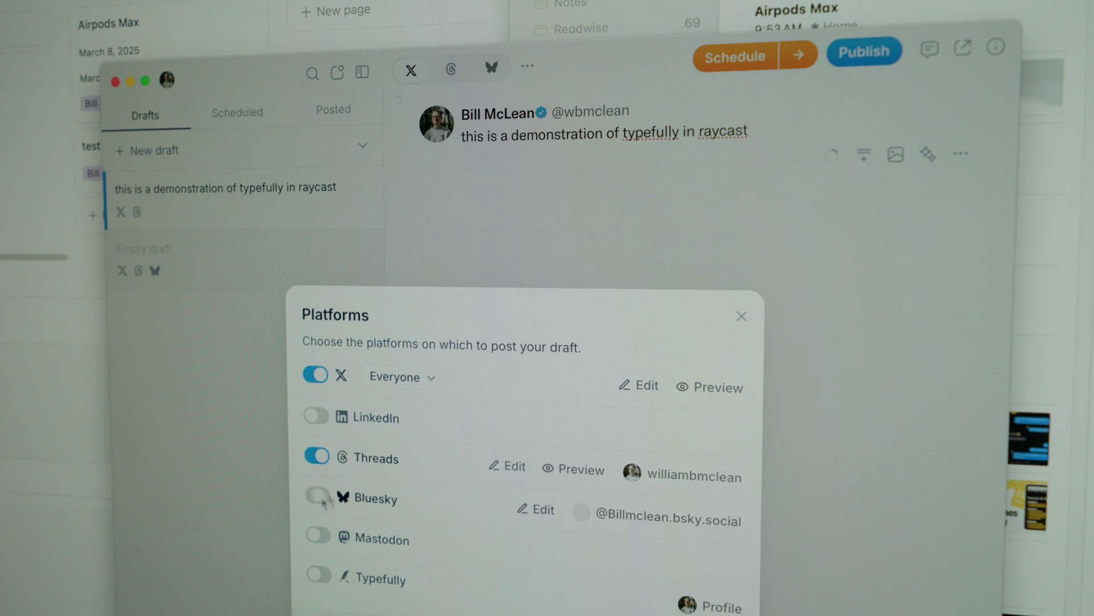
pyautogui.click(738, 315)
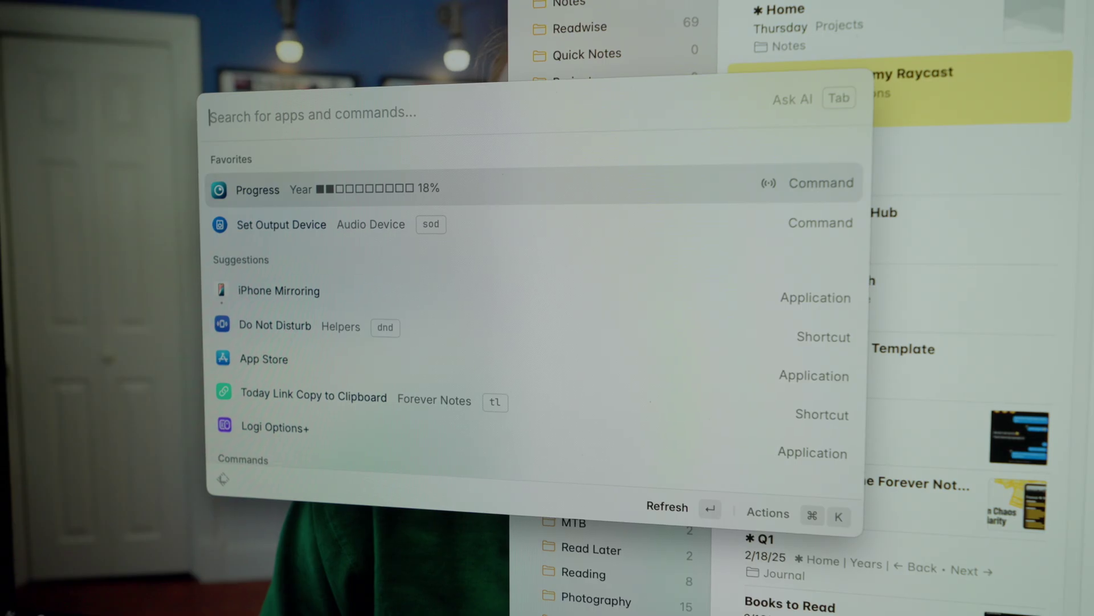
# Step: Search 'apple notes' and launch the Ask Apple Notes AI command
pyautogui.write('apple notes')
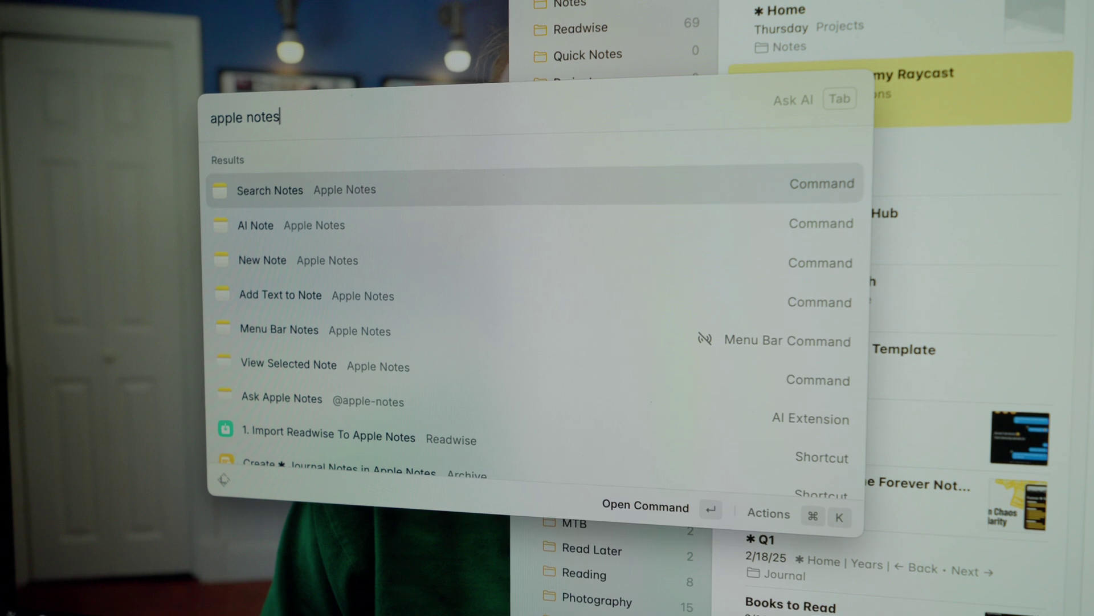
pyautogui.press('Down')
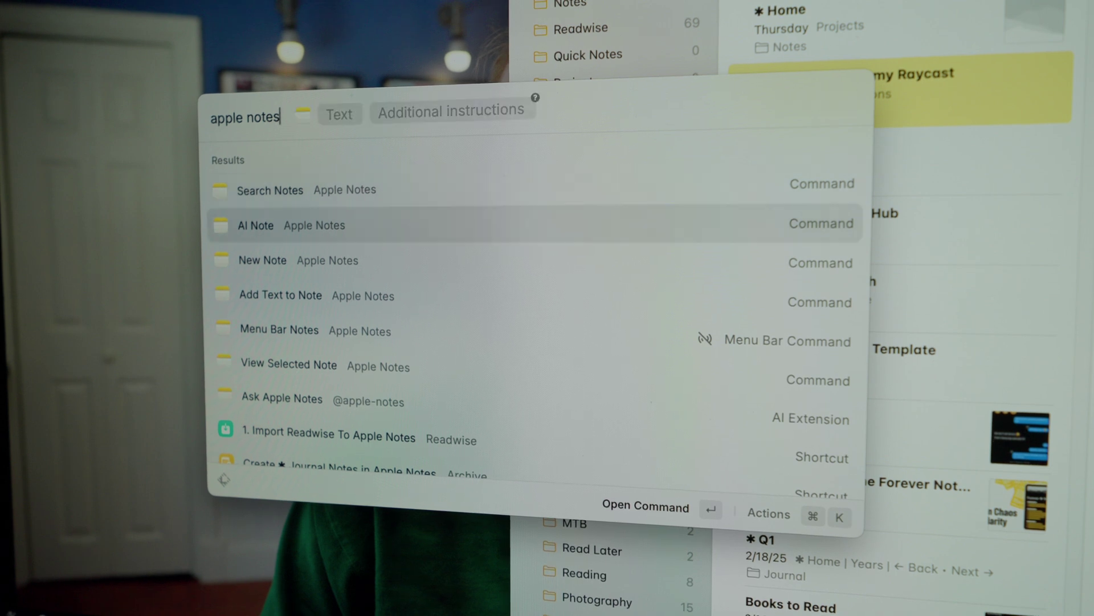
pyautogui.press('Down')
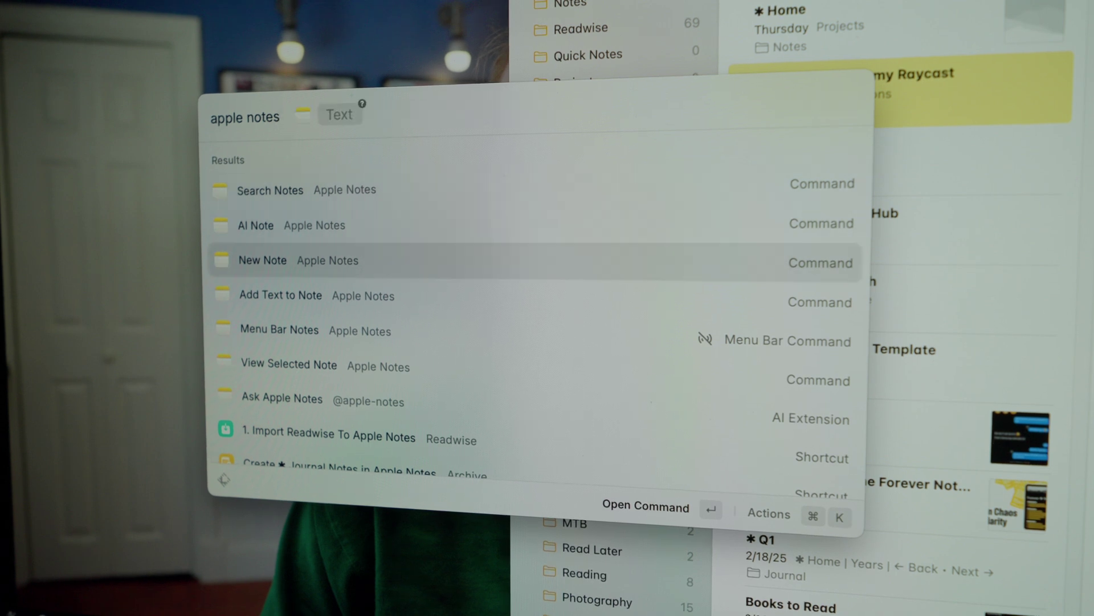
pyautogui.press('Down')
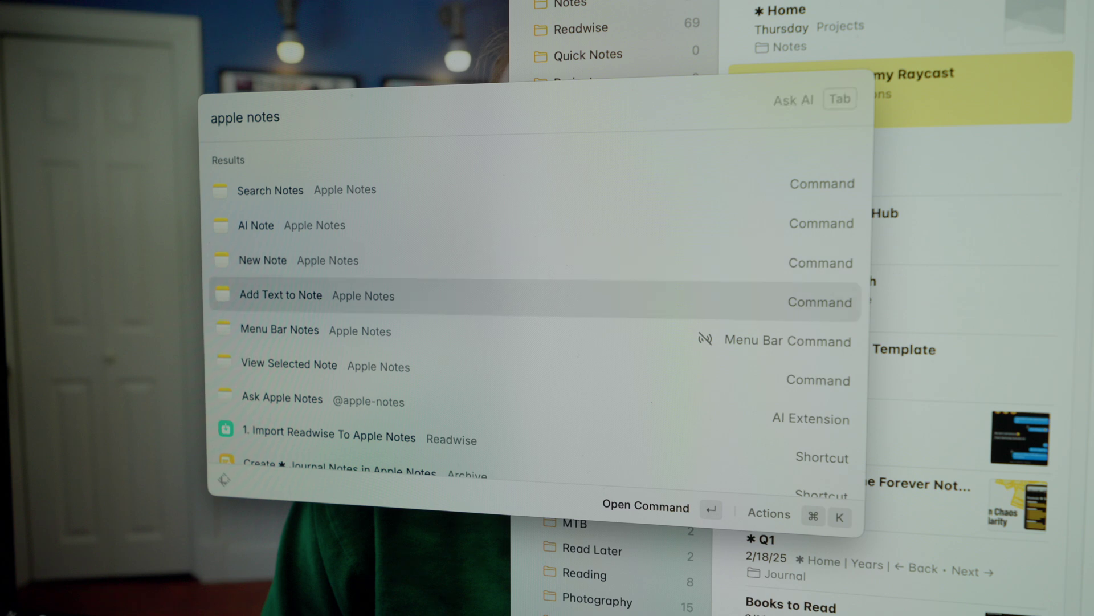
pyautogui.press('Down')
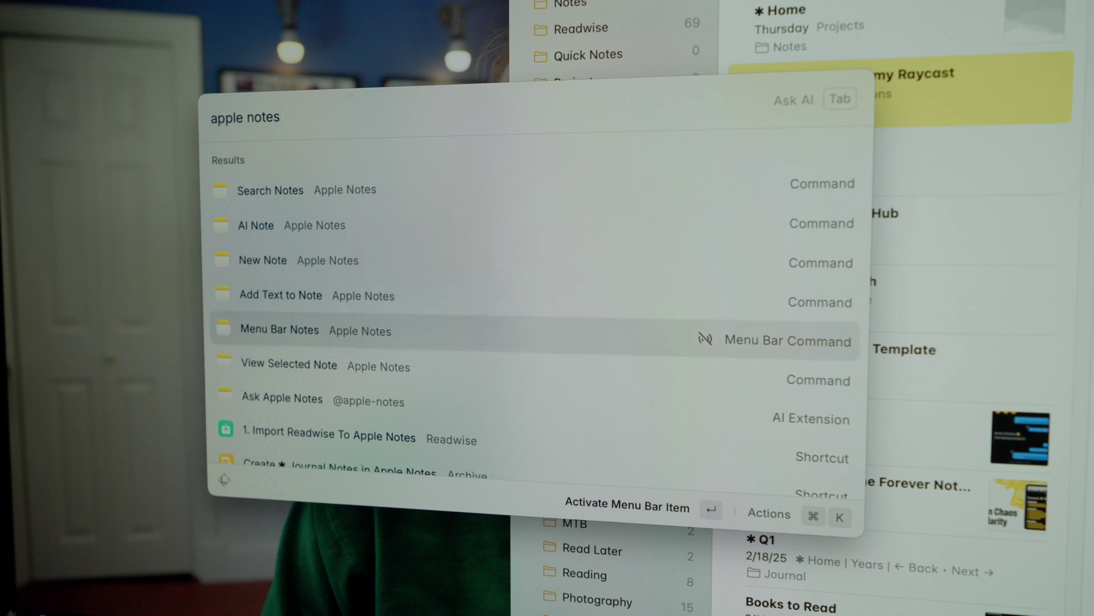
pyautogui.press('Down')
pyautogui.press('Down')
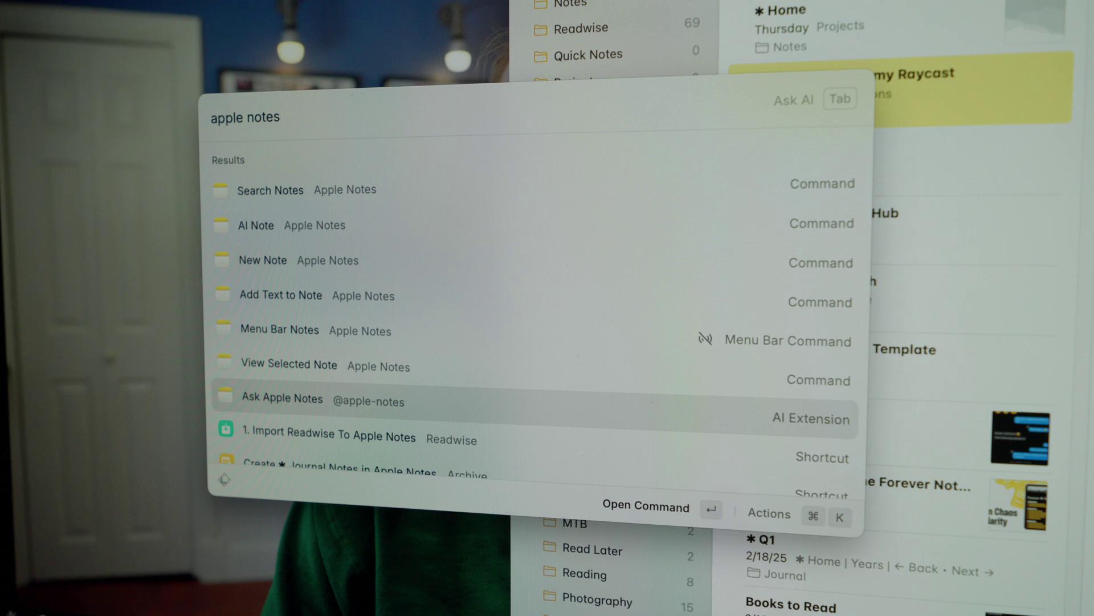
pyautogui.press('Return')
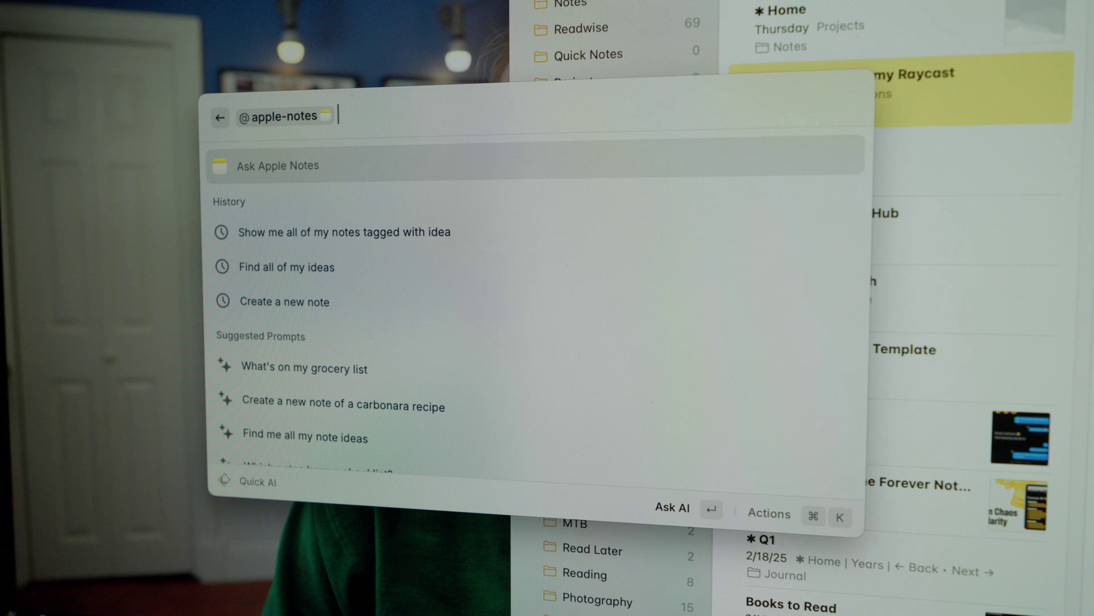
# Step: Send the suggested prompt 'Find me all my note ideas' to Apple Notes AI
pyautogui.press('Down')
pyautogui.press('Down')
pyautogui.press('Down')
pyautogui.press('Down')
pyautogui.press('Down')
pyautogui.press('Down')
pyautogui.press('Down')
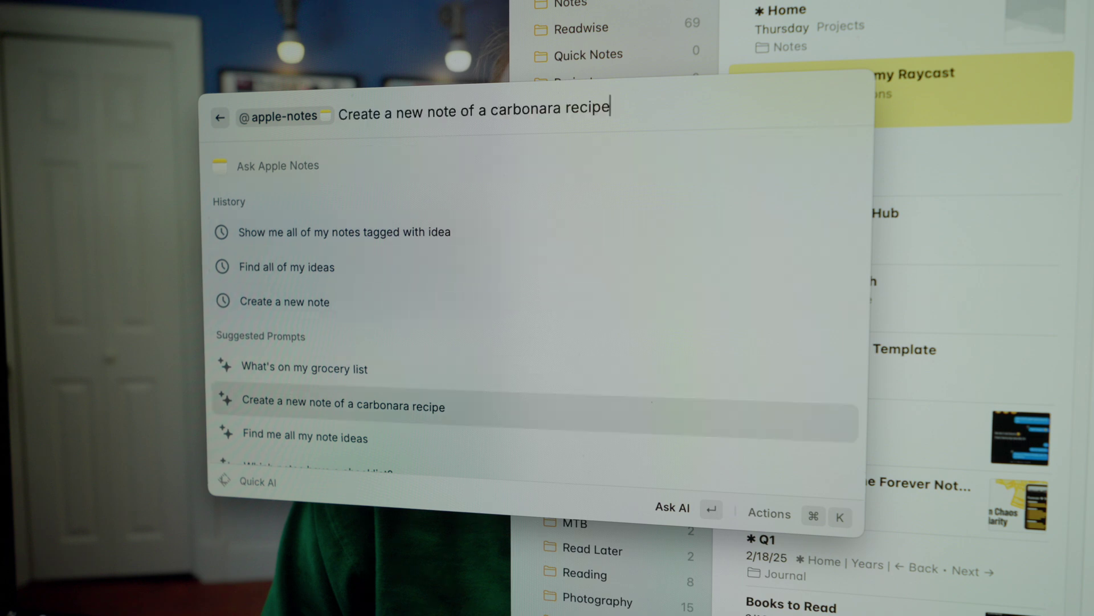
pyautogui.press('Down')
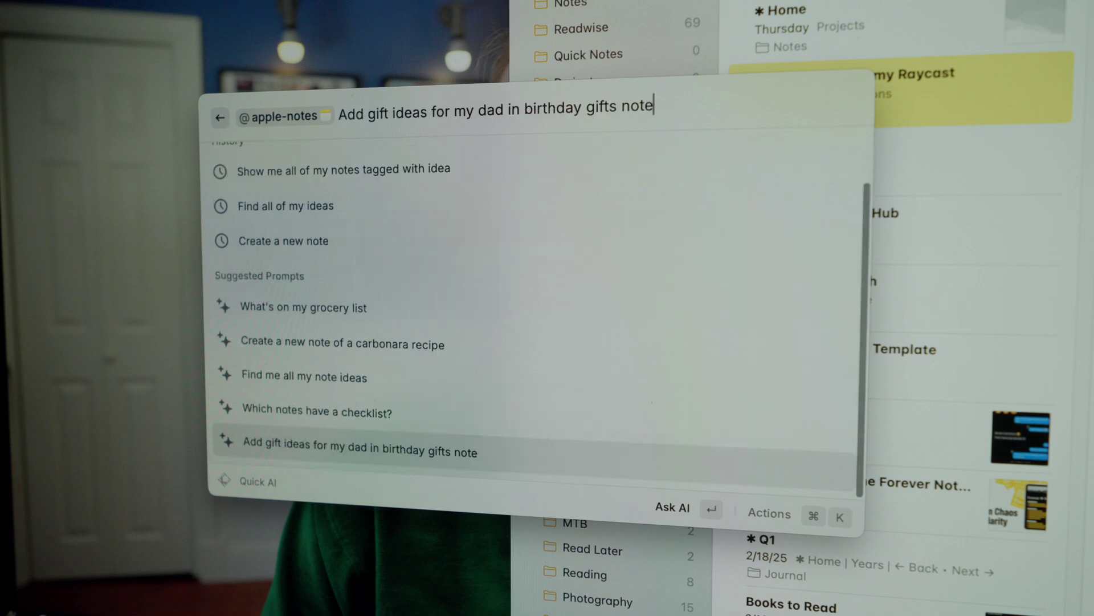
pyautogui.press('Up')
pyautogui.press('Up')
pyautogui.press('Return')
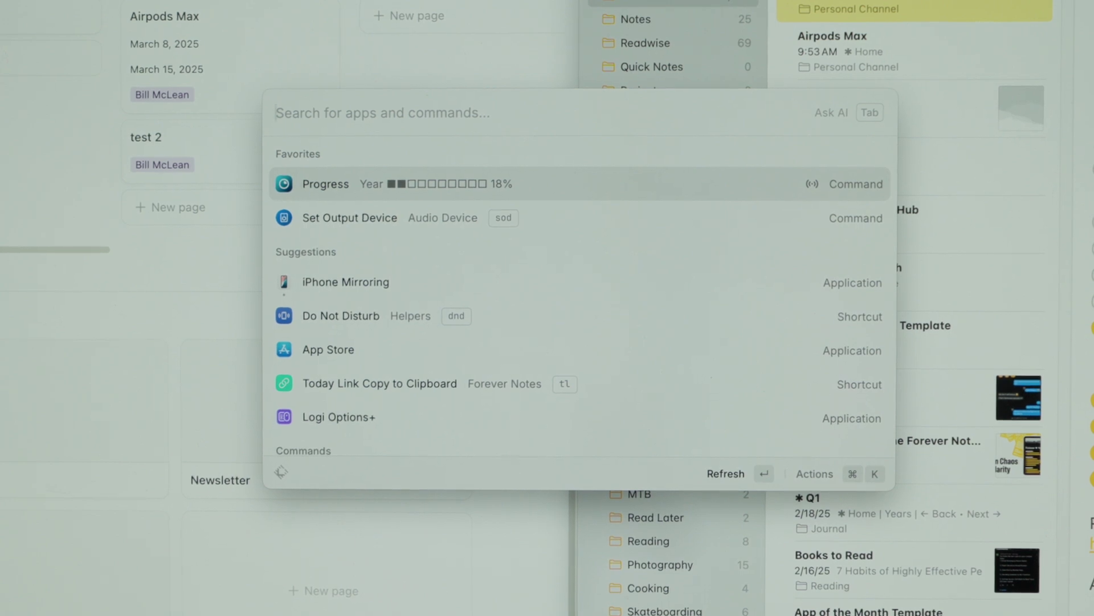
pyautogui.write('fant')
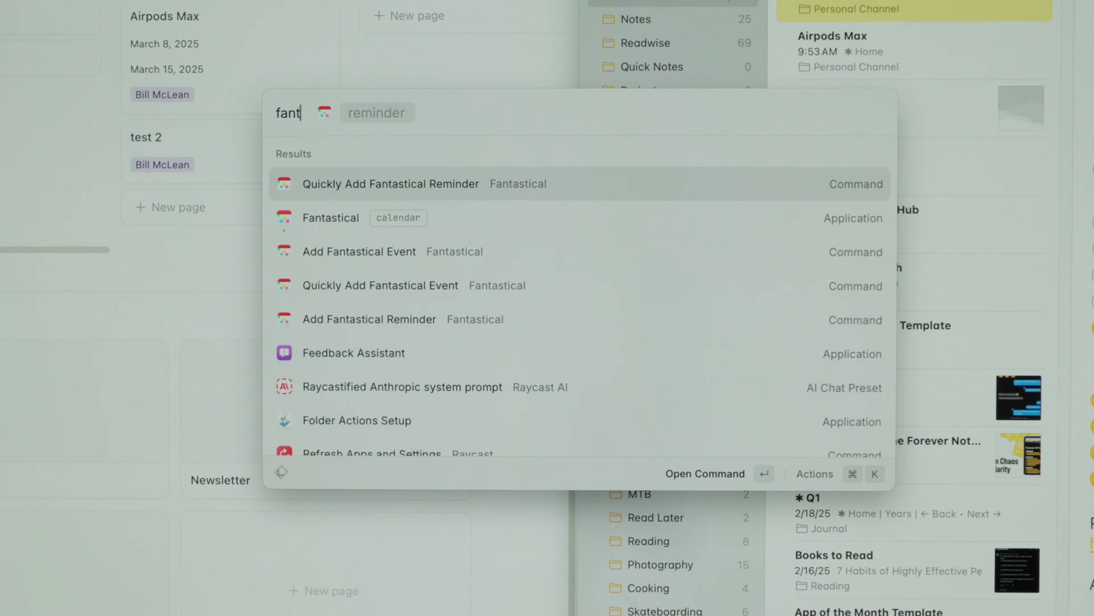
pyautogui.click(331, 217)
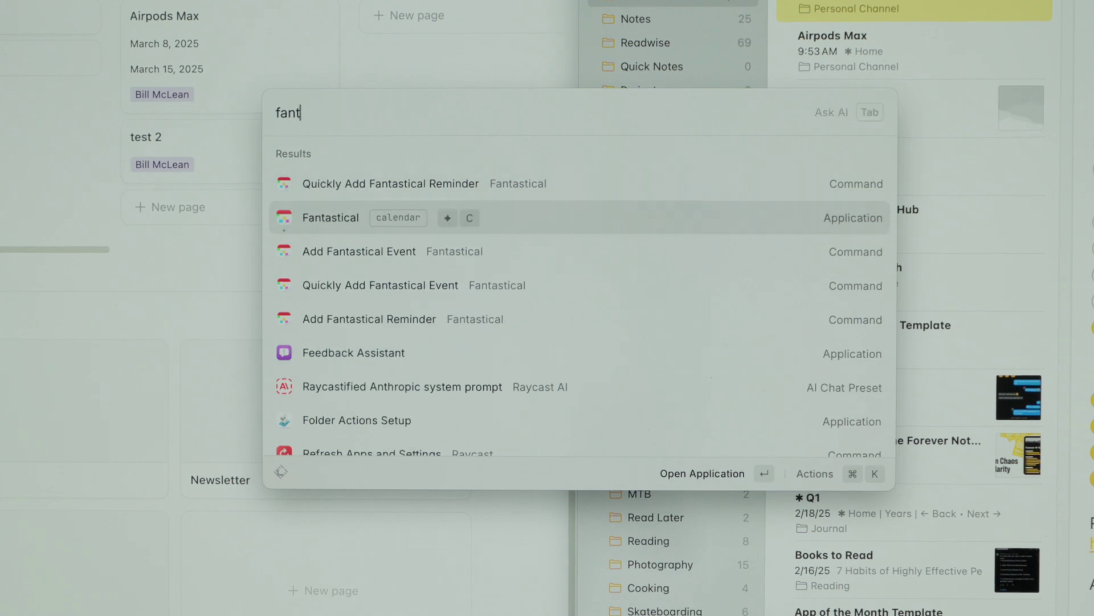
pyautogui.click(359, 251)
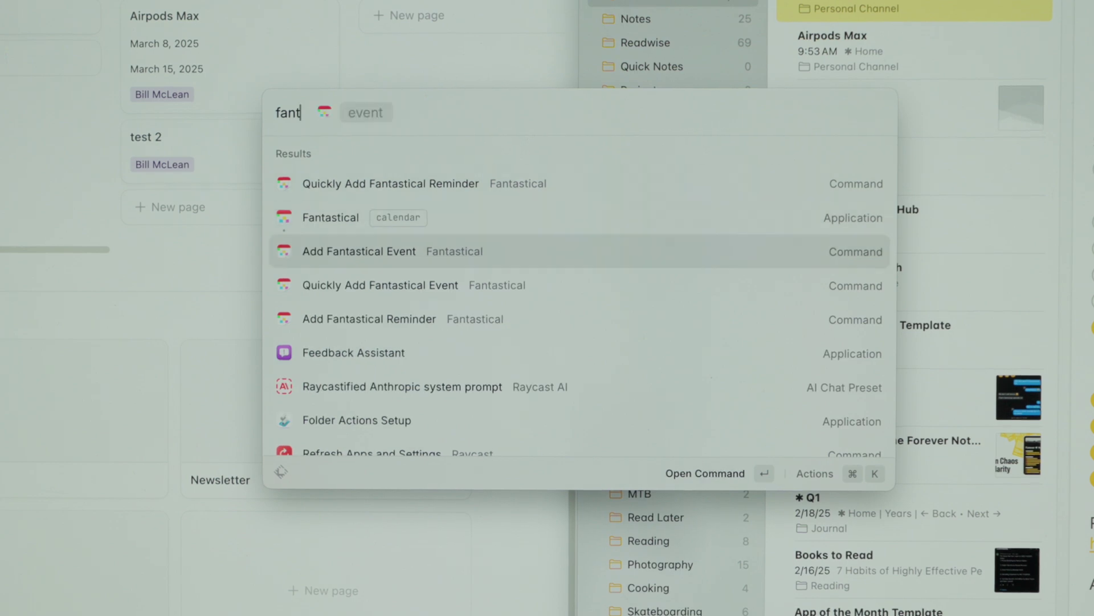
pyautogui.click(380, 285)
pyautogui.click(369, 319)
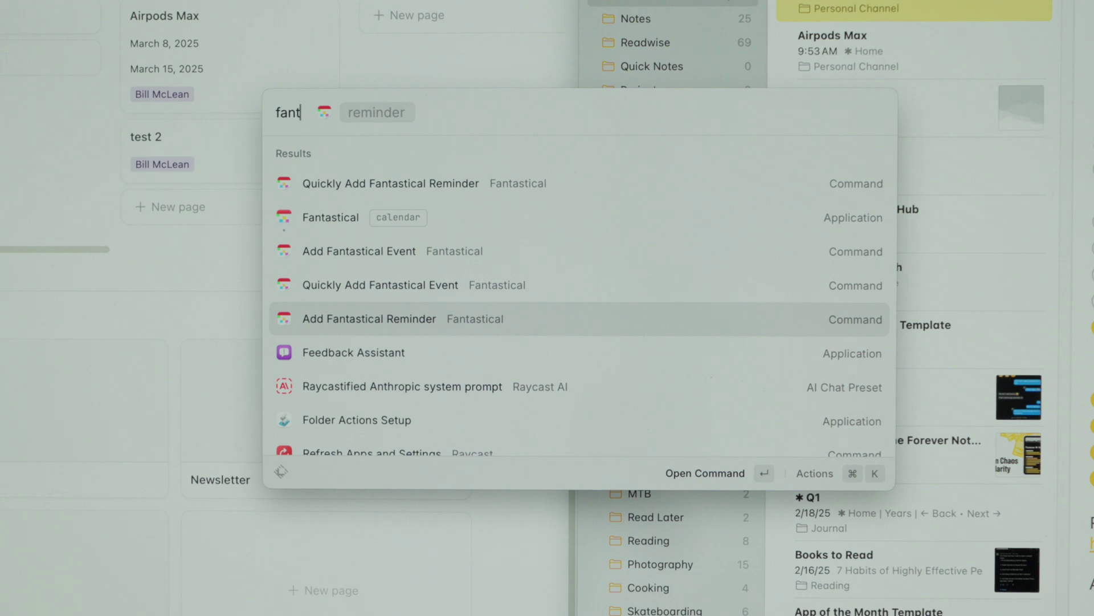
pyautogui.click(353, 353)
pyautogui.click(402, 386)
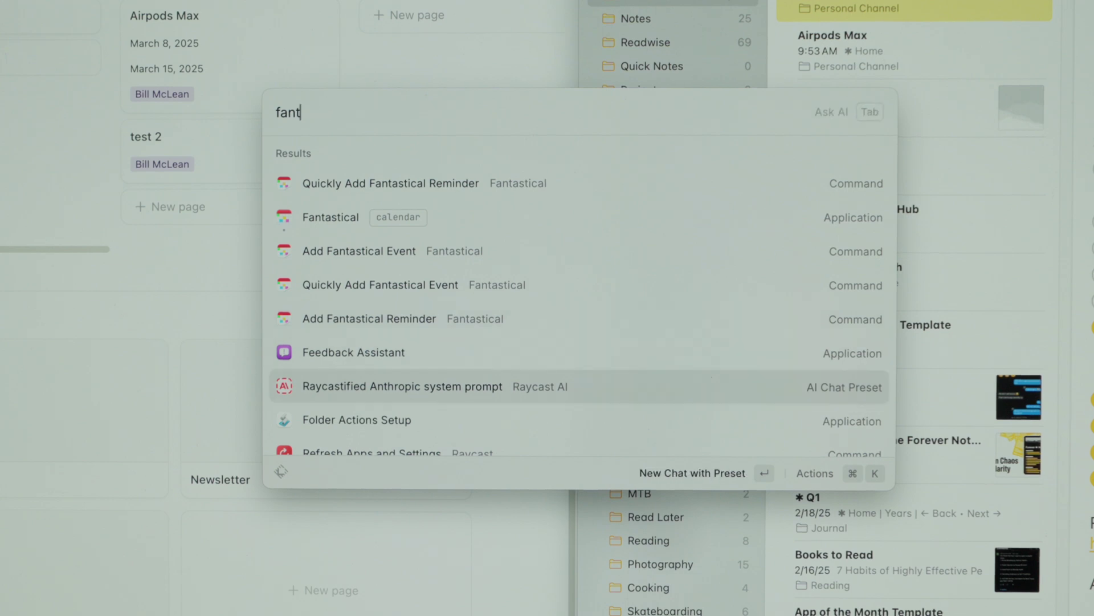
pyautogui.press('Escape')
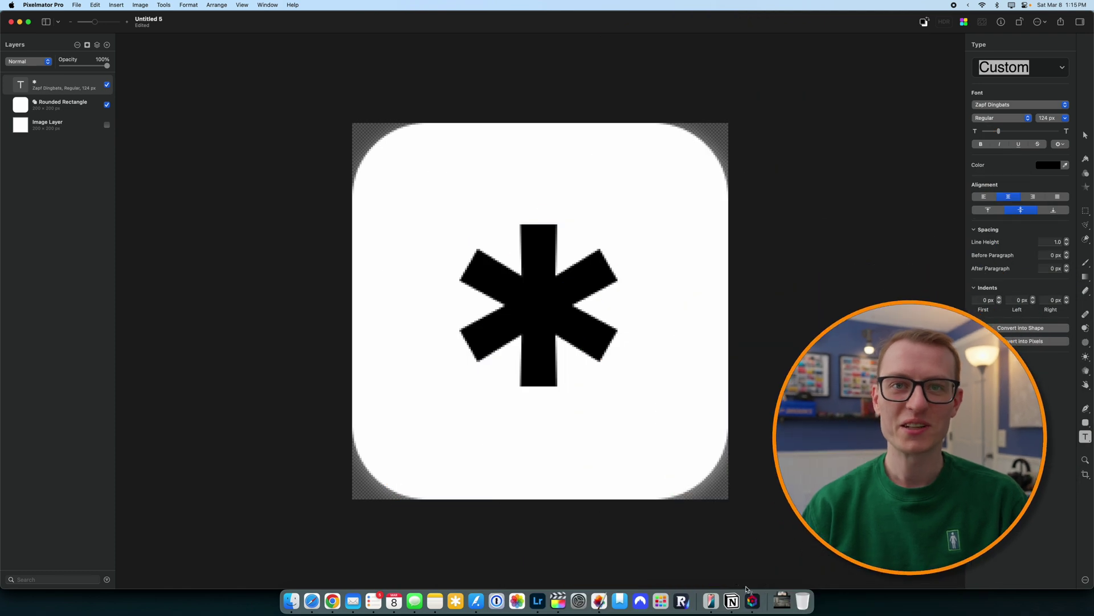
# Step: Pick the dark red #A71800 from LUT Manager's bottom-left frame with Raycast's Pick Color, then return to Pixelmator Pro
pyautogui.click(750, 597)
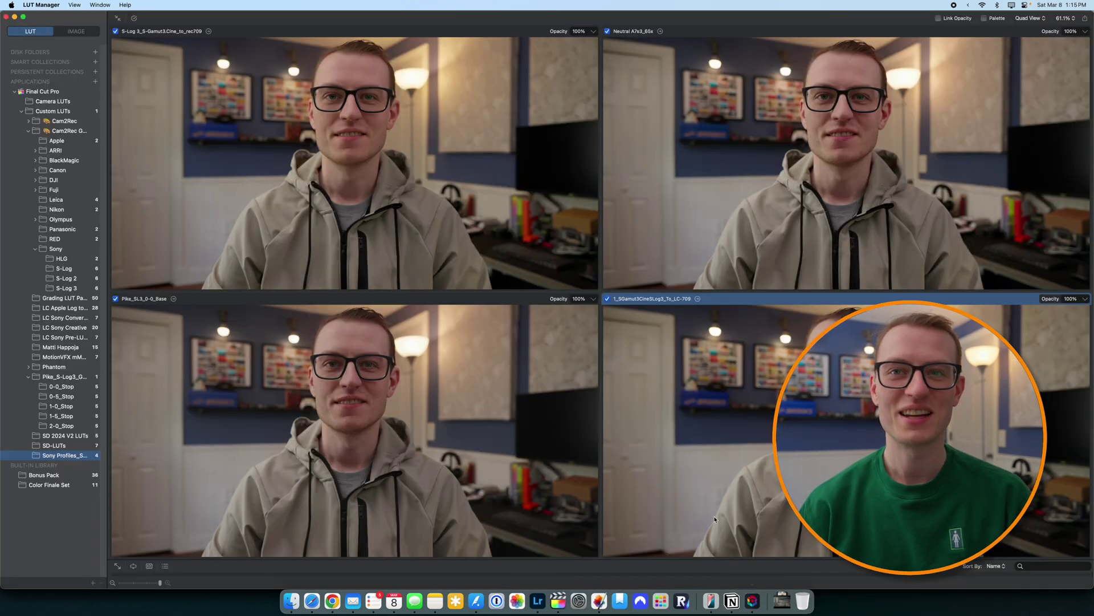
pyautogui.press('super+space')
pyautogui.write('color')
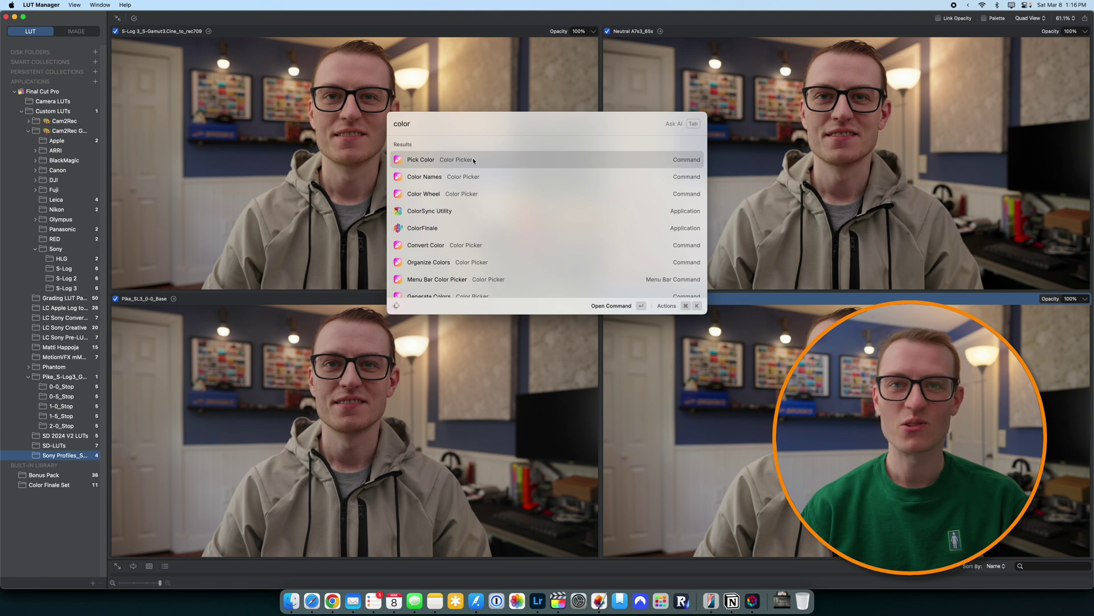
pyautogui.press('Return')
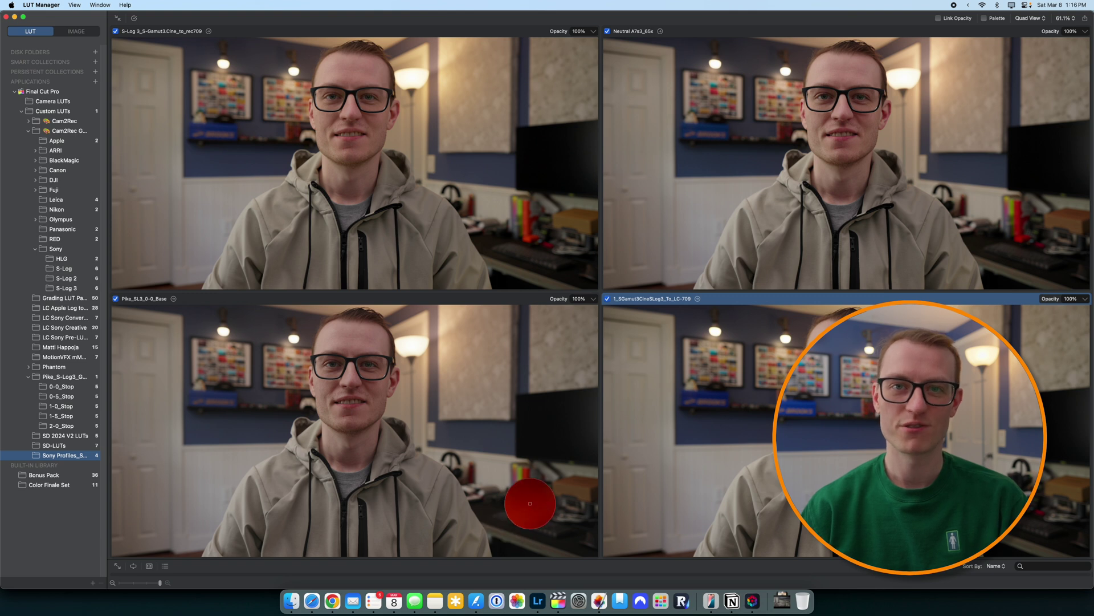
pyautogui.click(529, 505)
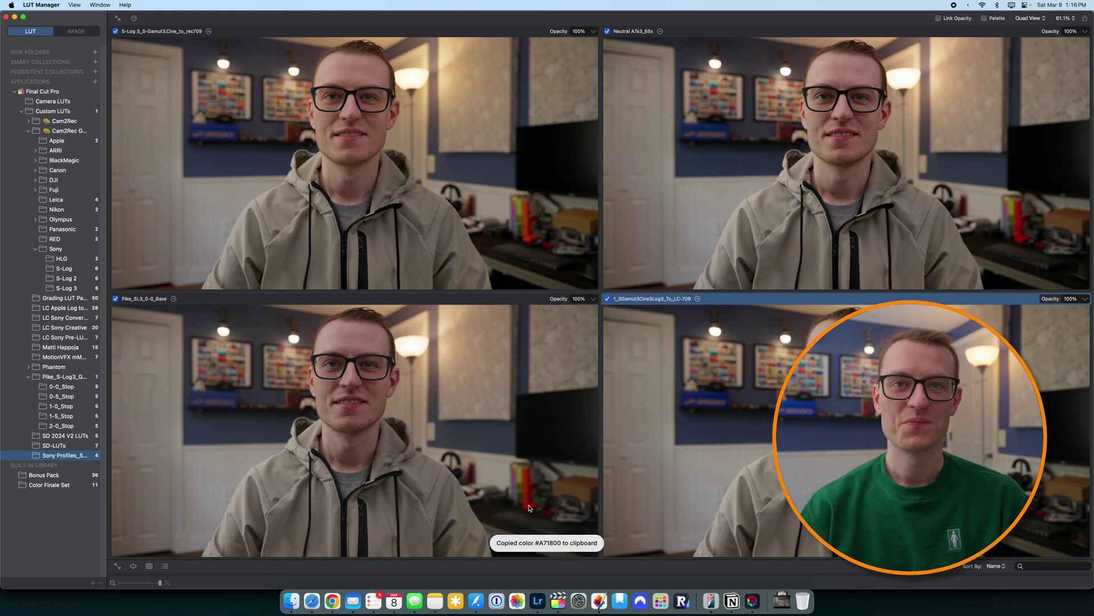
pyautogui.click(599, 600)
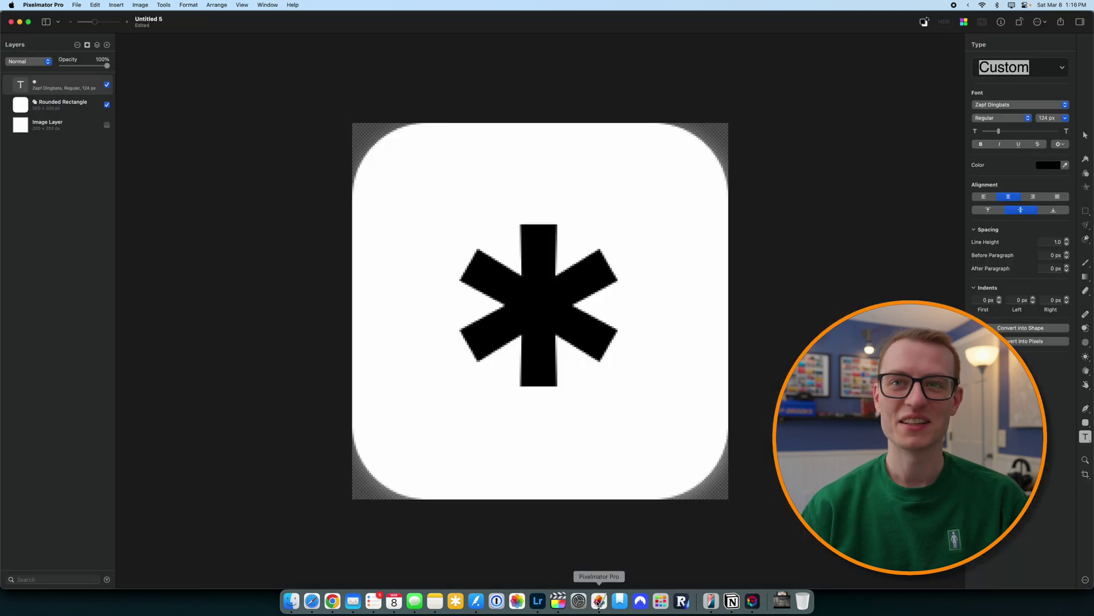
# Step: Fill the Rounded Rectangle layer with the copied dark red (167, 24, 0) instead of white
pyautogui.click(63, 109)
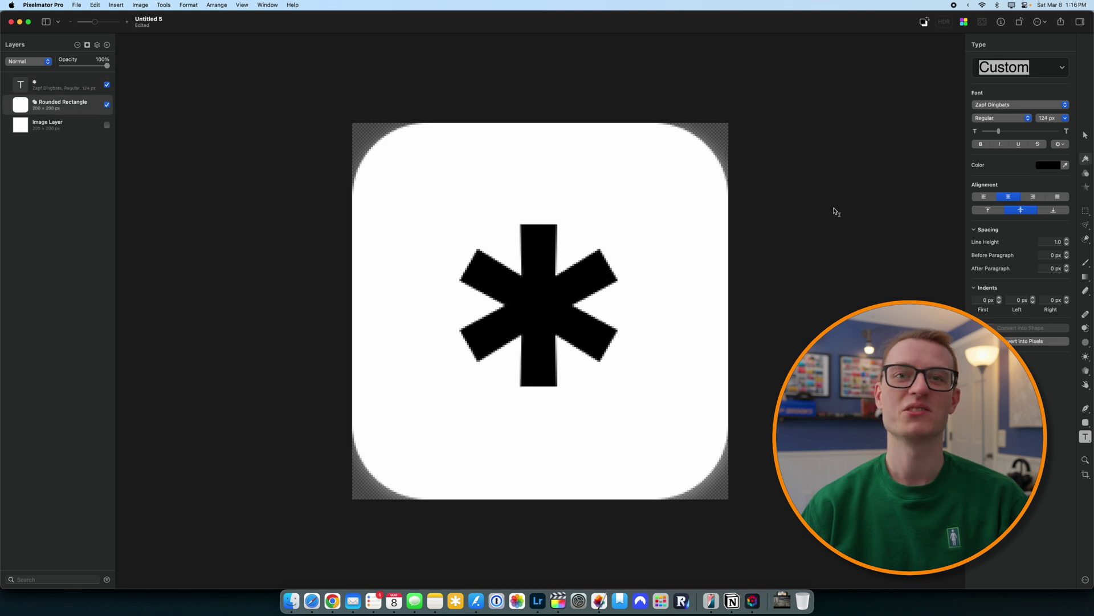
pyautogui.click(1086, 158)
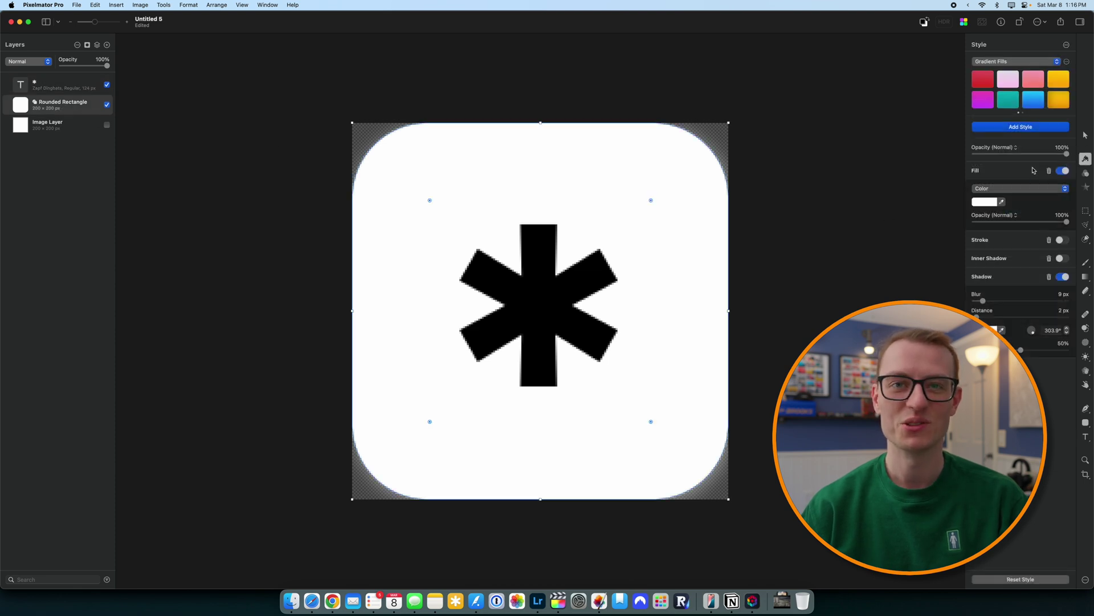
pyautogui.click(989, 203)
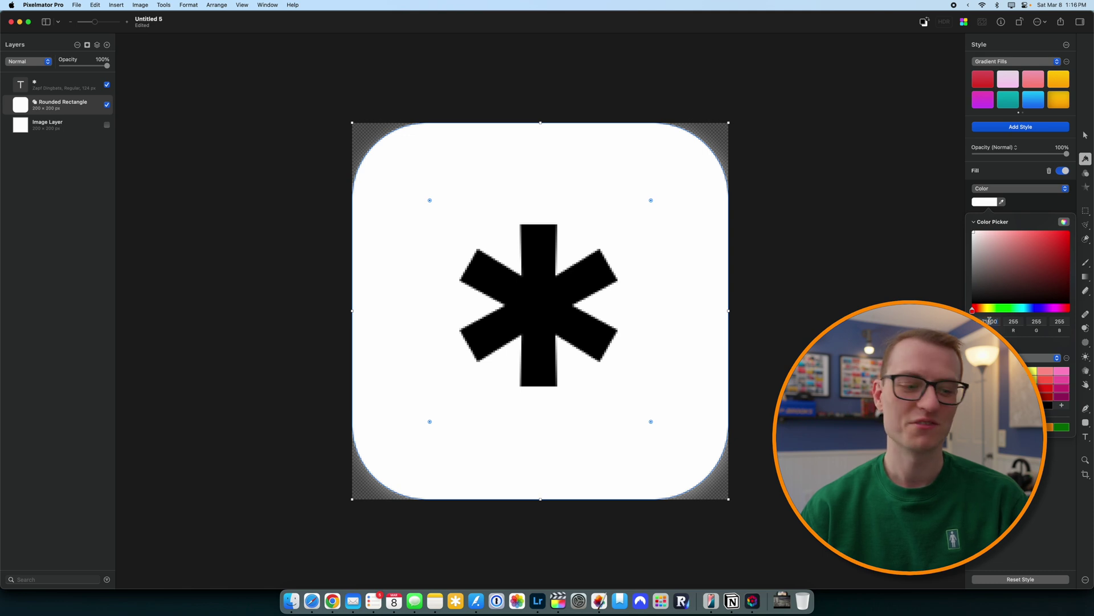
pyautogui.click(1068, 255)
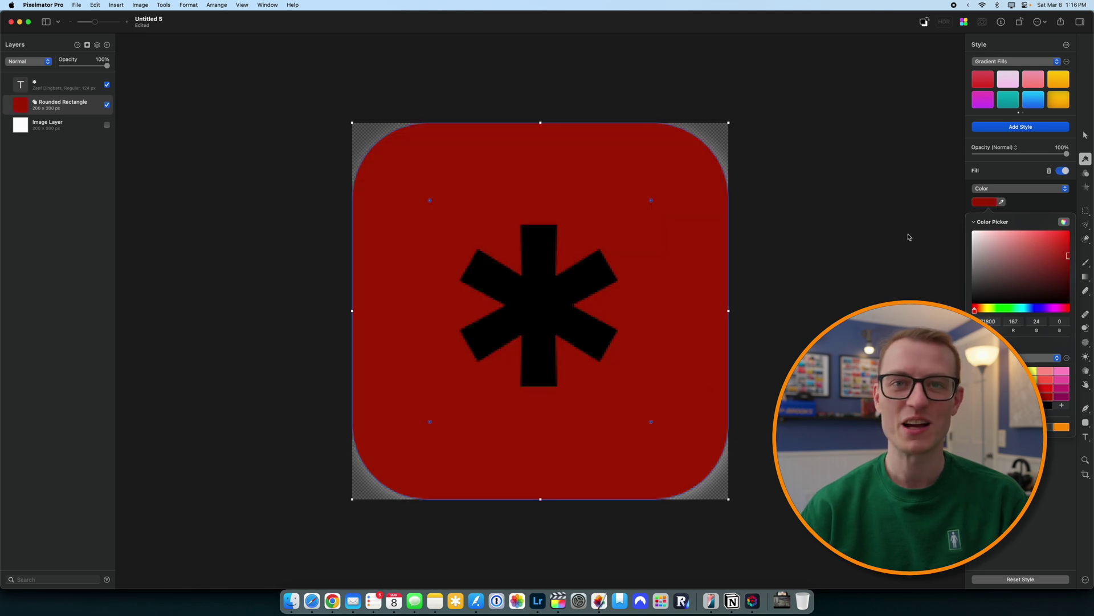
pyautogui.click(883, 204)
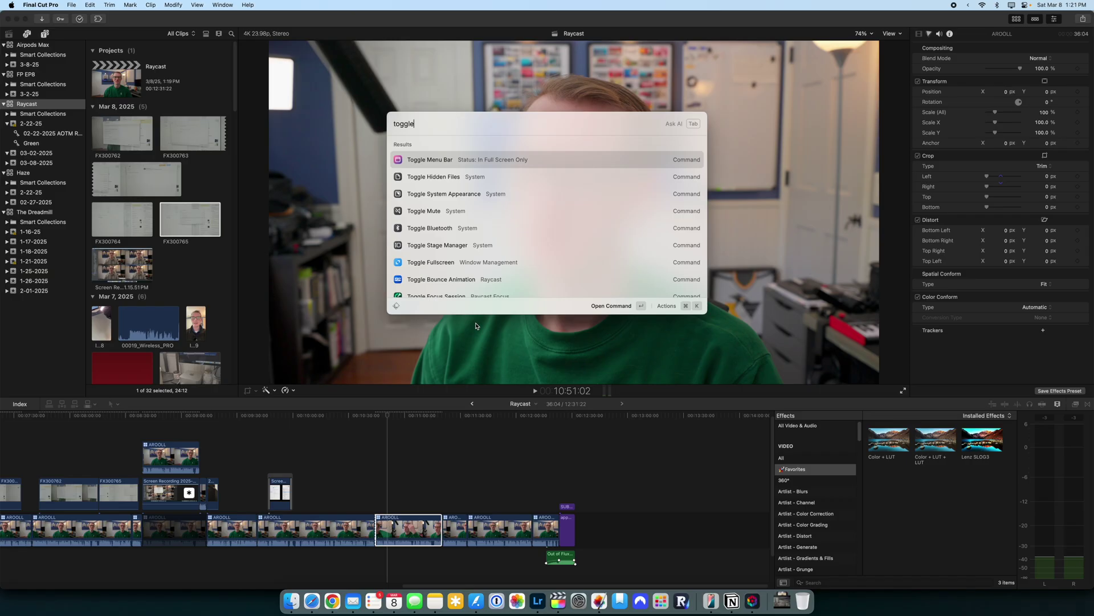
# Step: Run Raycast's Toggle Menu Bar command over Final Cut Pro, setting the menu bar status to Always
pyautogui.press('Return')
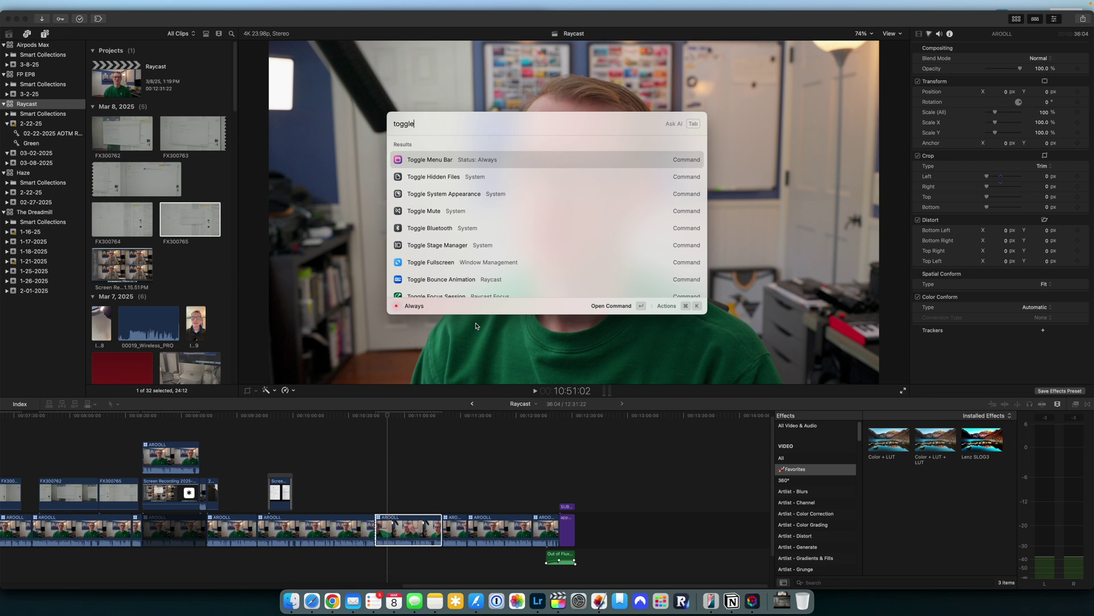
# Step: Run Toggle Menu Bar twice more, ending with status Never and the menu bar visible
pyautogui.press('Return')
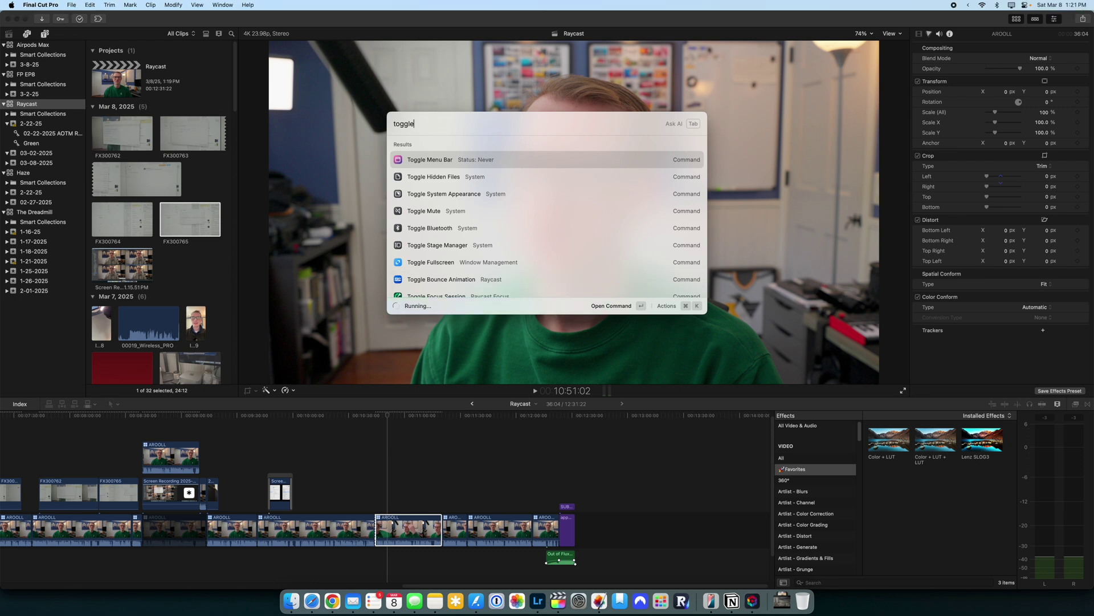
pyautogui.press('Return')
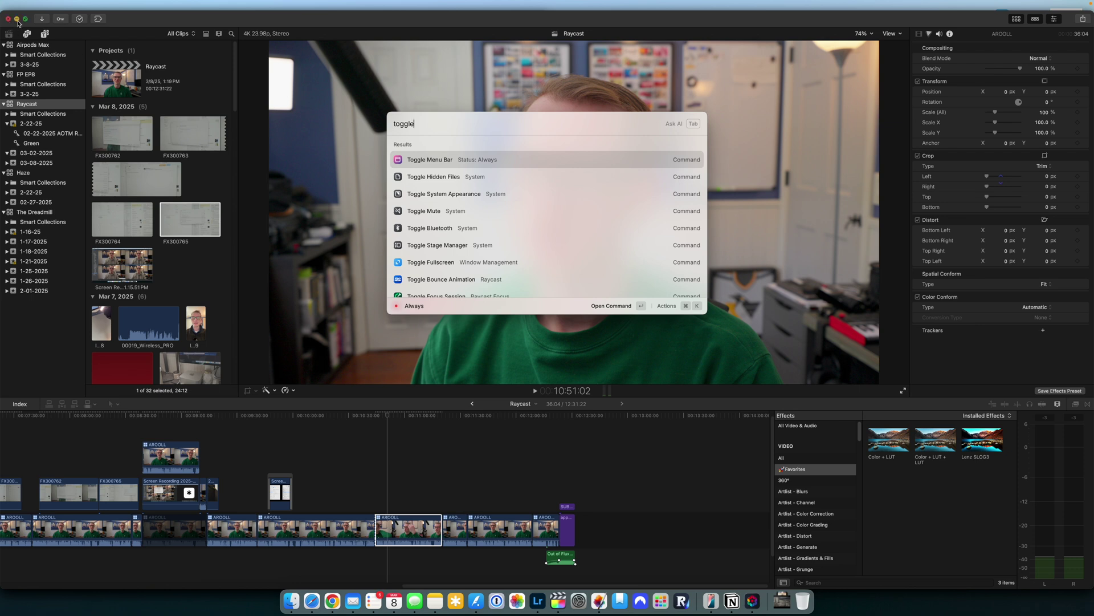